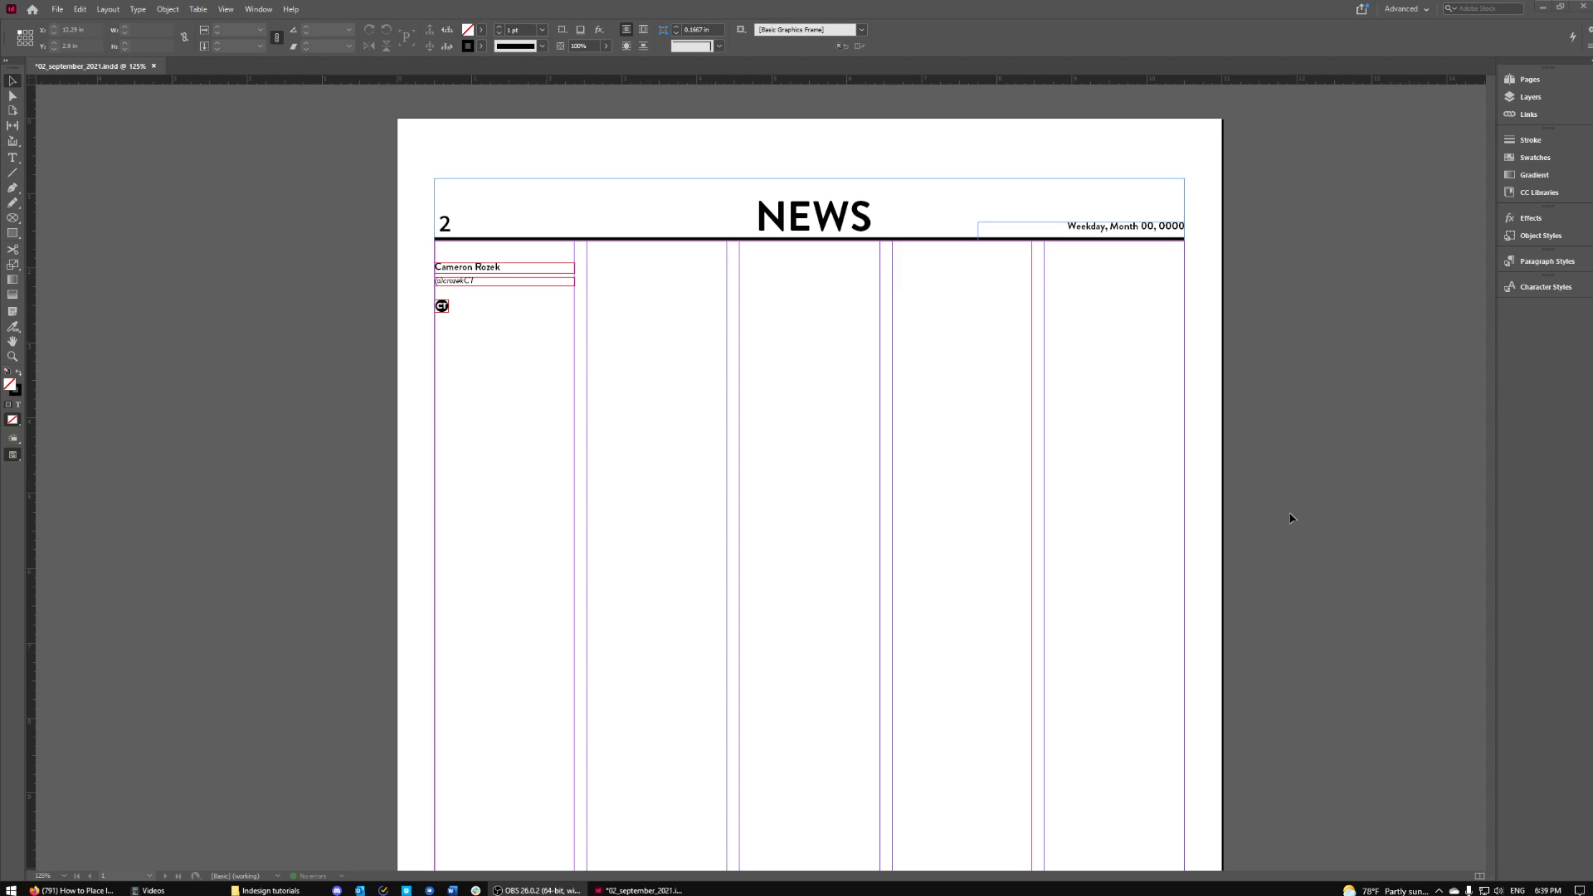
Draw a text frame spanning the three middle page columns below the NEWS header and fill it with placeholder text
{"action": "scroll", "coordinate": [1286, 535], "scroll_direction": "down", "scroll_amount": 3}
{"action": "scroll", "coordinate": [1285, 535], "scroll_direction": "up", "scroll_amount": 3}
{"action": "left_click", "coordinate": [13, 158]}
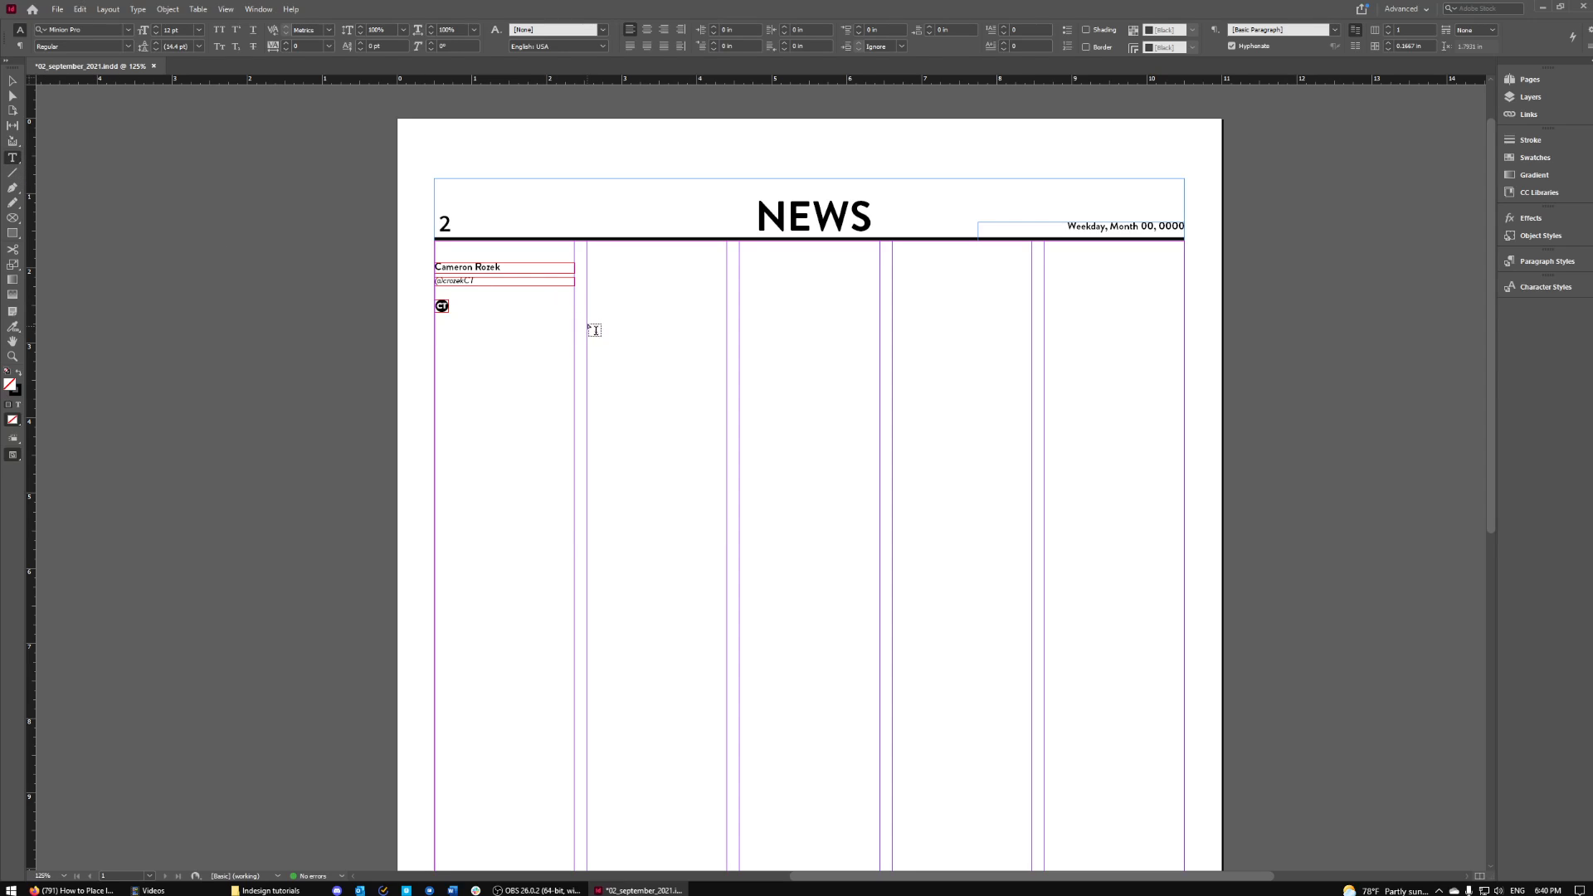
{"action": "left_click_drag", "start_coordinate": [593, 306], "coordinate": [1031, 806]}
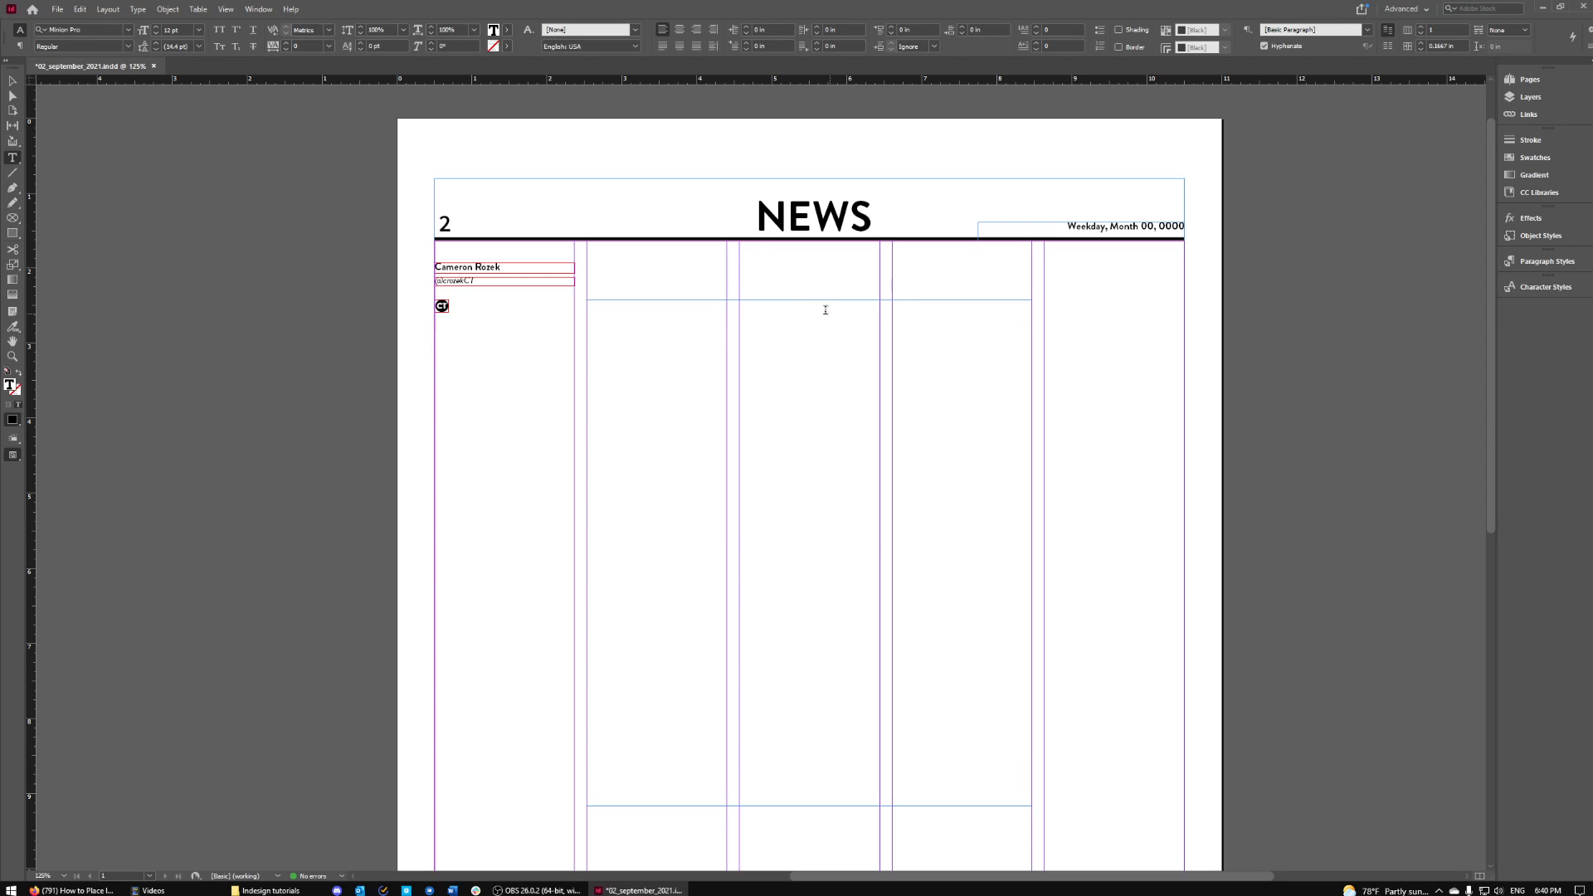
{"action": "right_click", "coordinate": [636, 347]}
{"action": "left_click", "coordinate": [697, 584]}
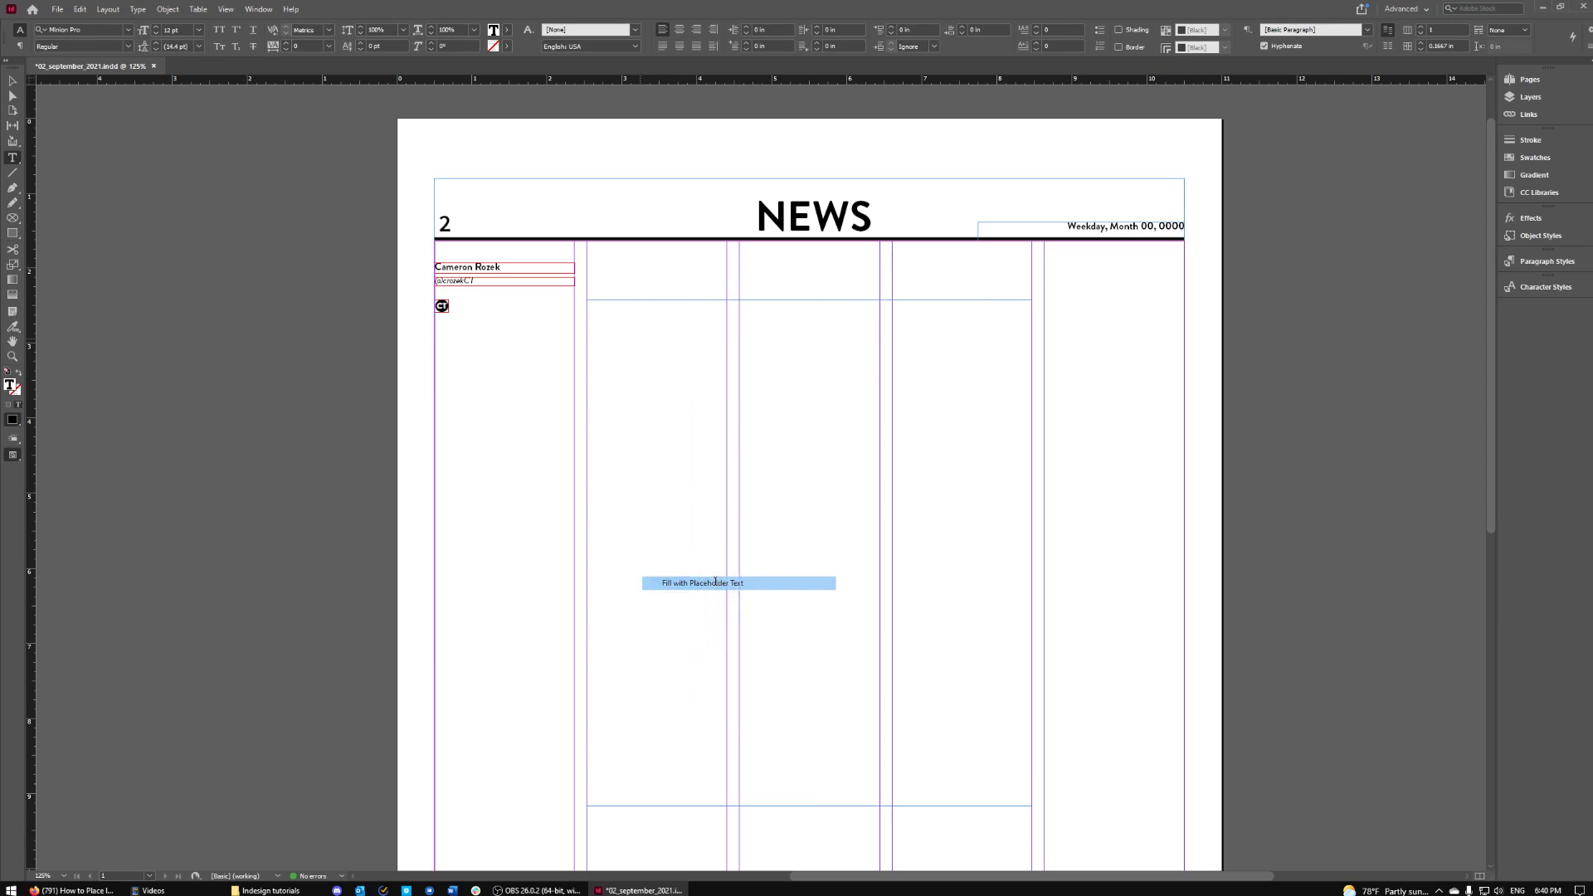
Set all the article text to 9 pt and fill the rest of the frame with placeholder text
{"action": "key", "text": "ctrl+a"}
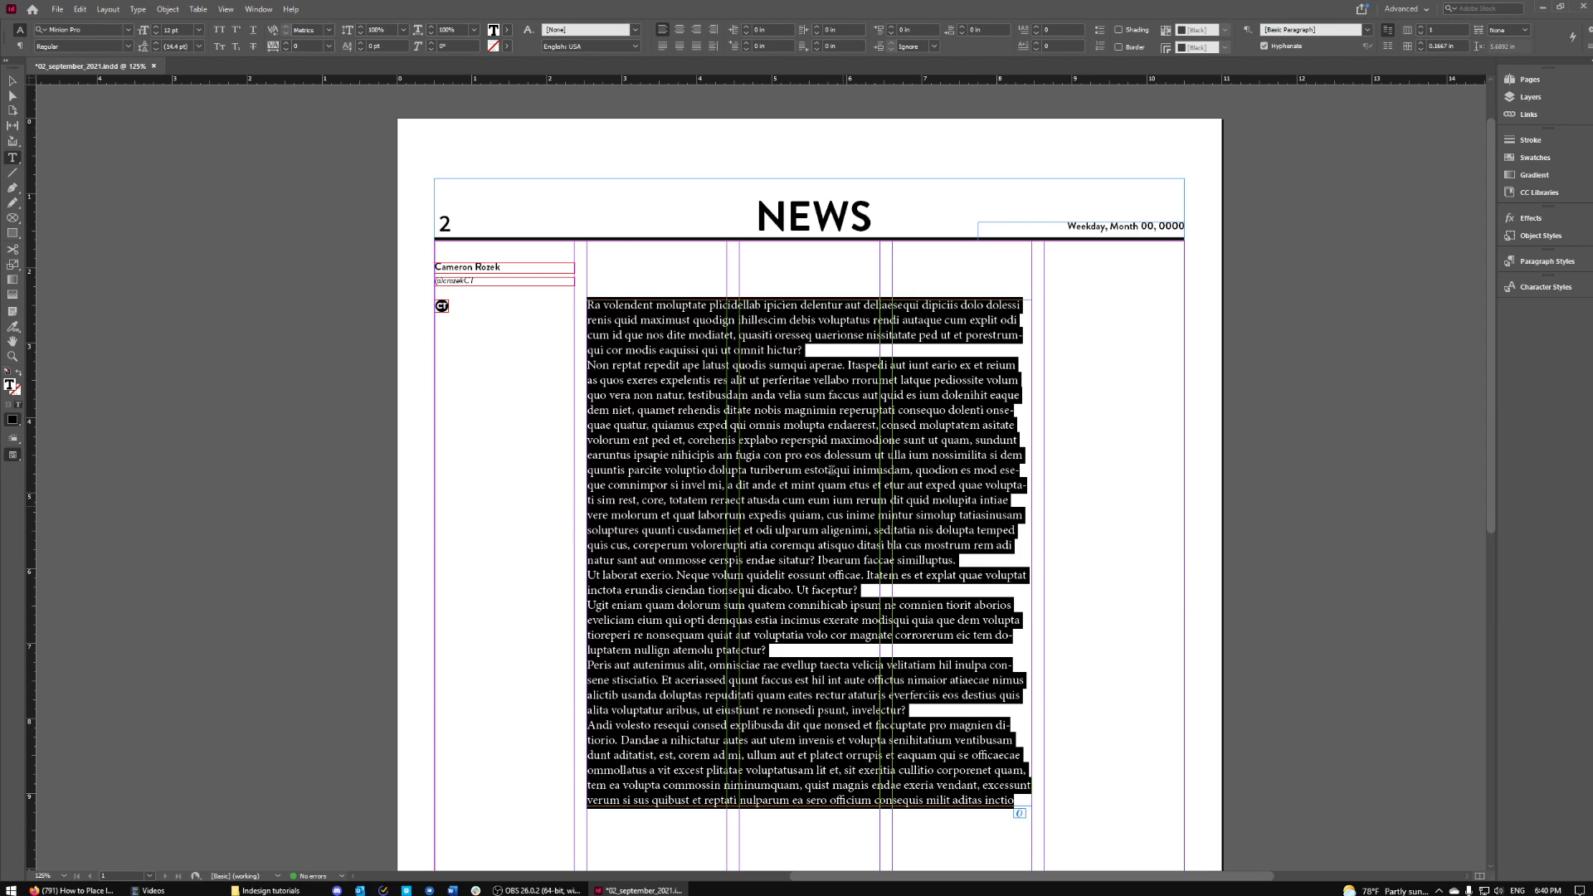
{"action": "left_click", "coordinate": [200, 31]}
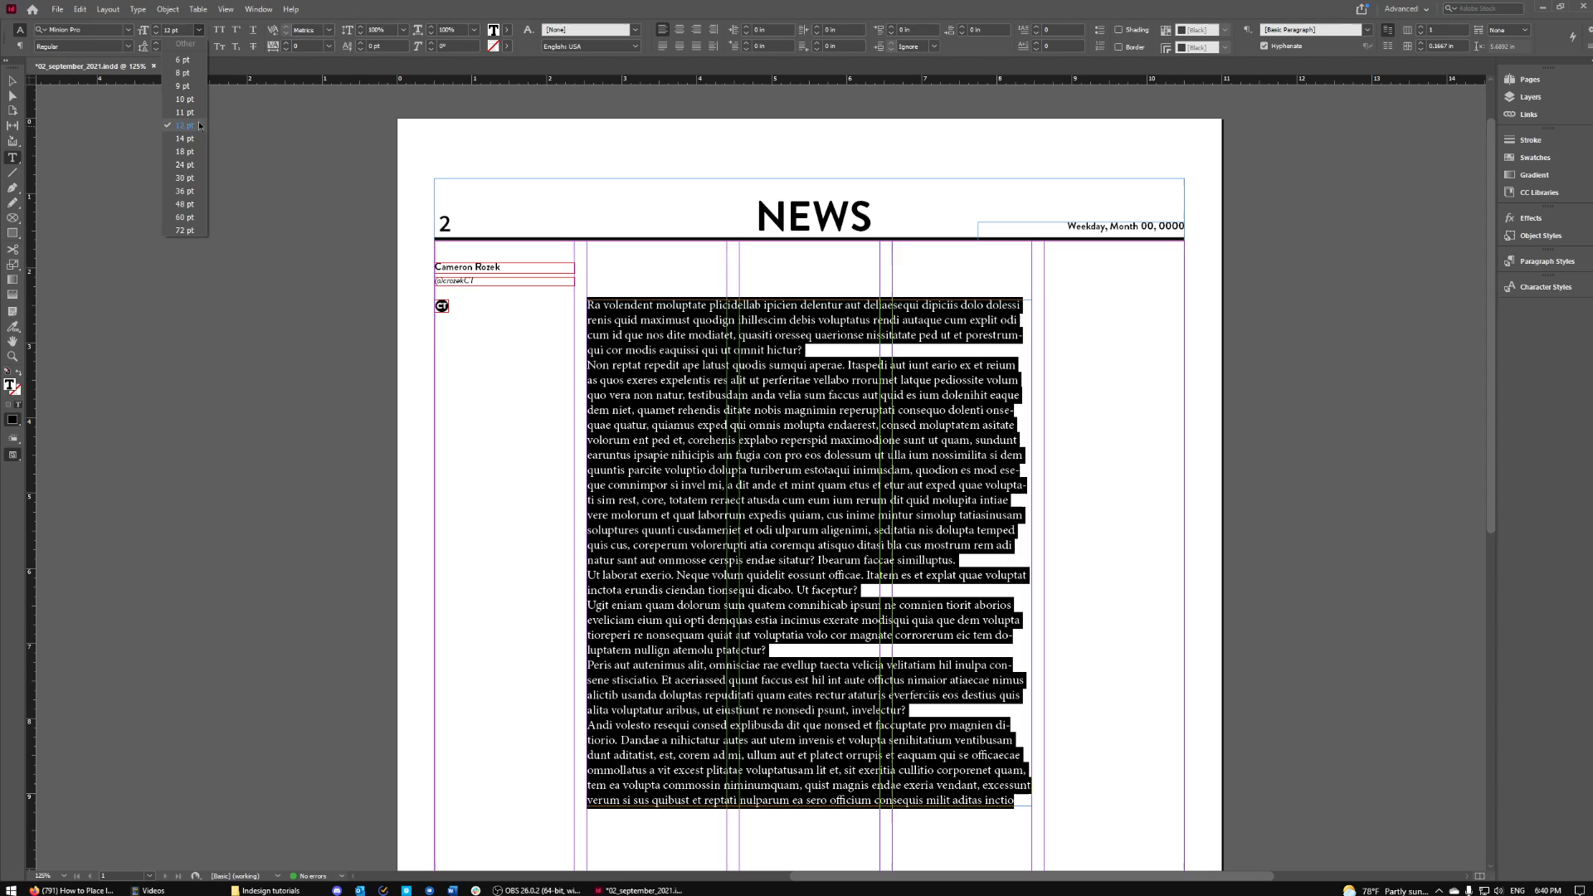
{"action": "left_click", "coordinate": [182, 86]}
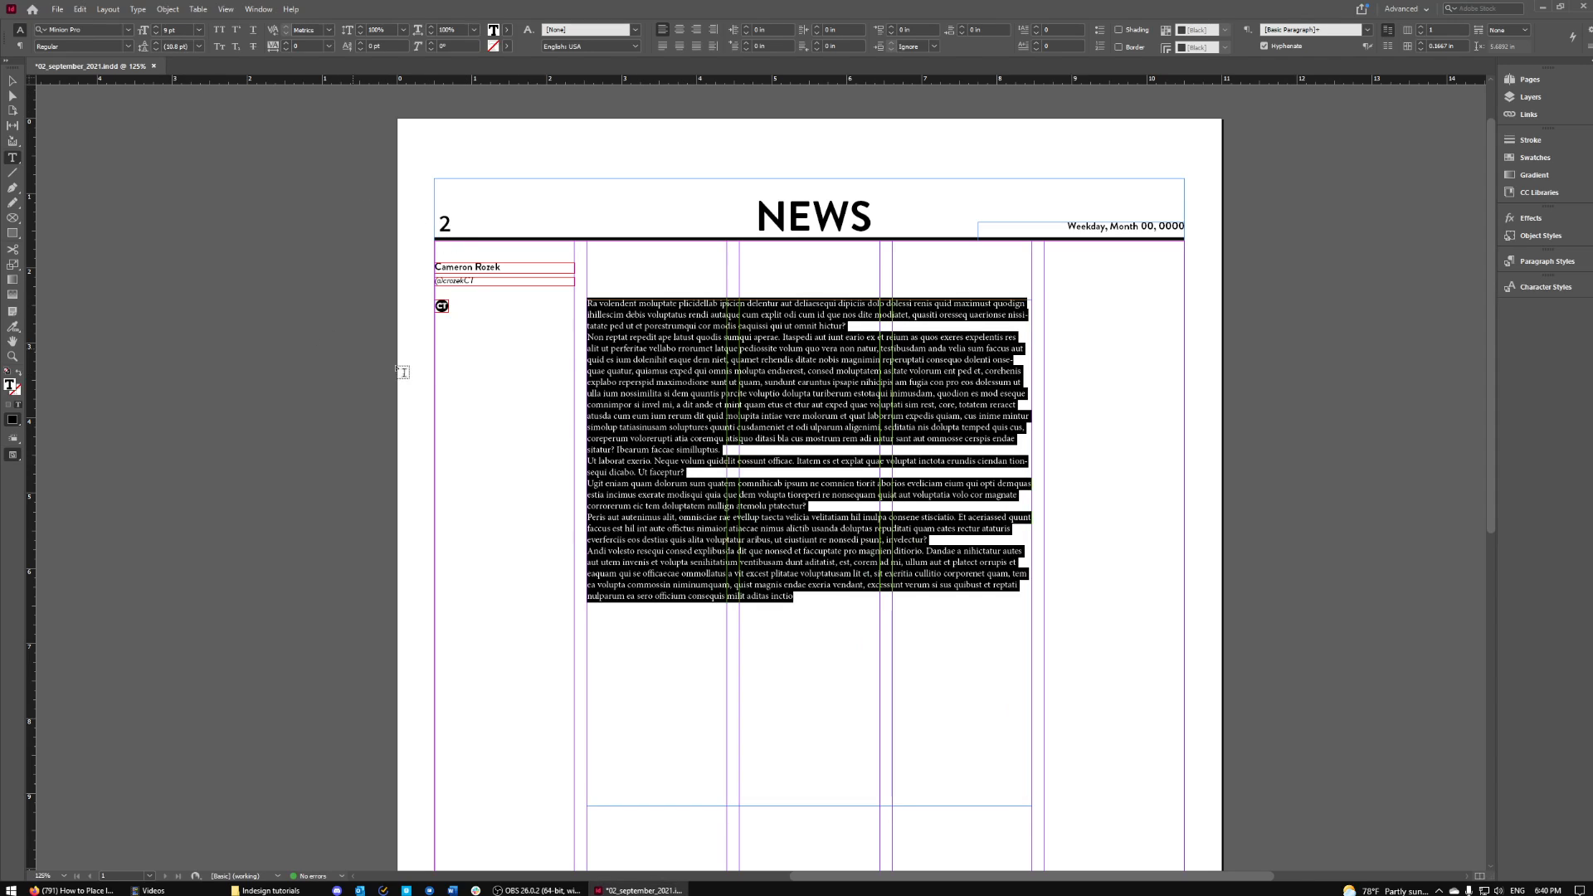
{"action": "right_click", "coordinate": [770, 563]}
{"action": "left_click", "coordinate": [830, 416]}
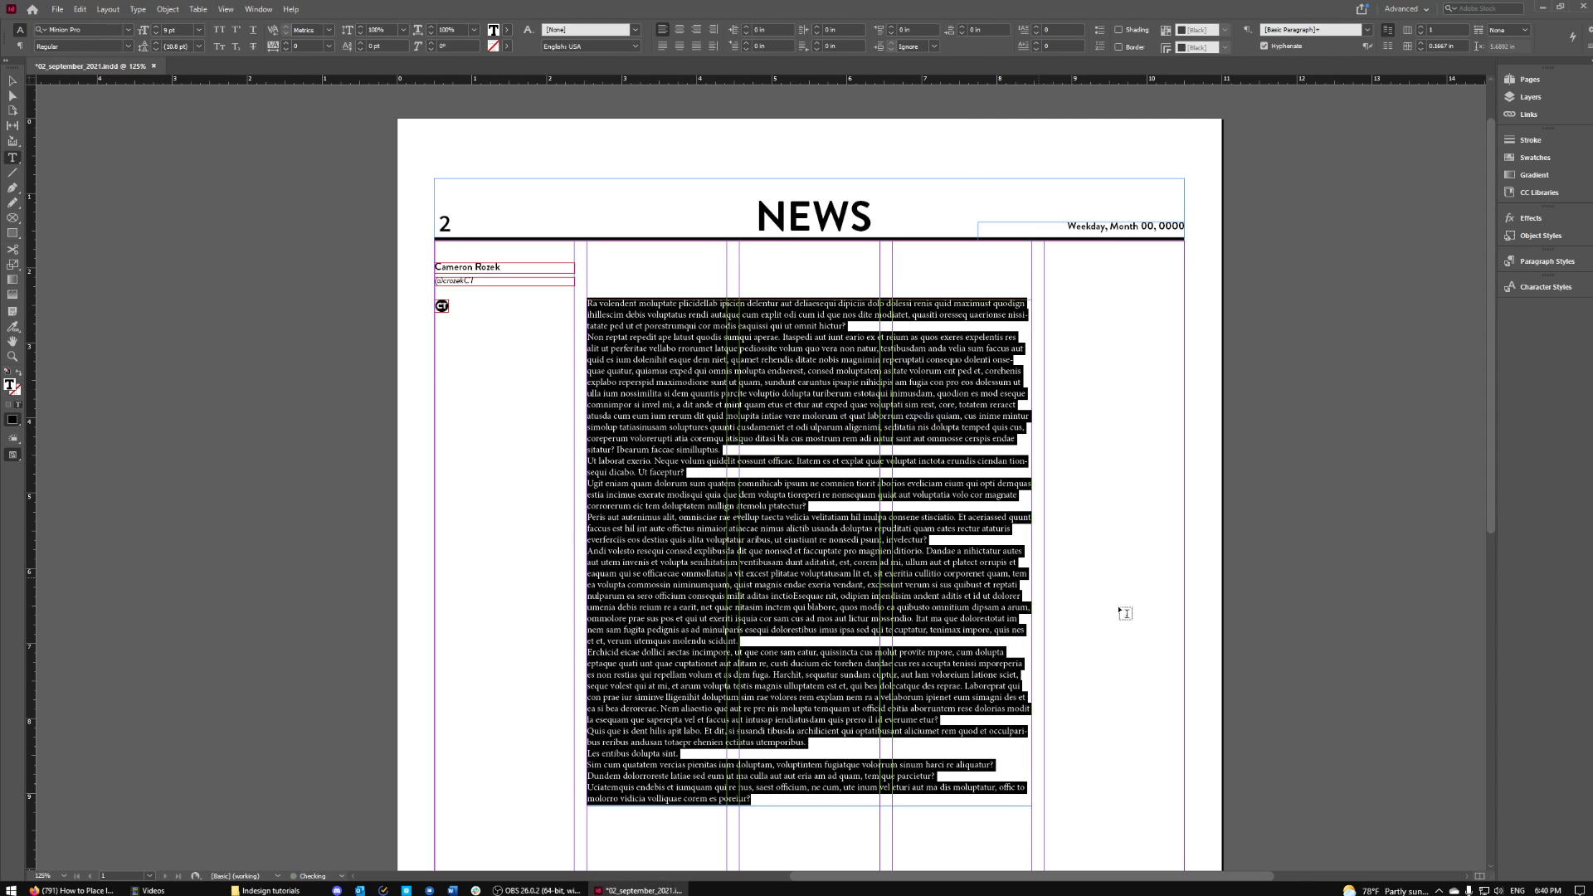
{"action": "left_click", "coordinate": [147, 131]}
{"action": "left_click", "coordinate": [12, 81]}
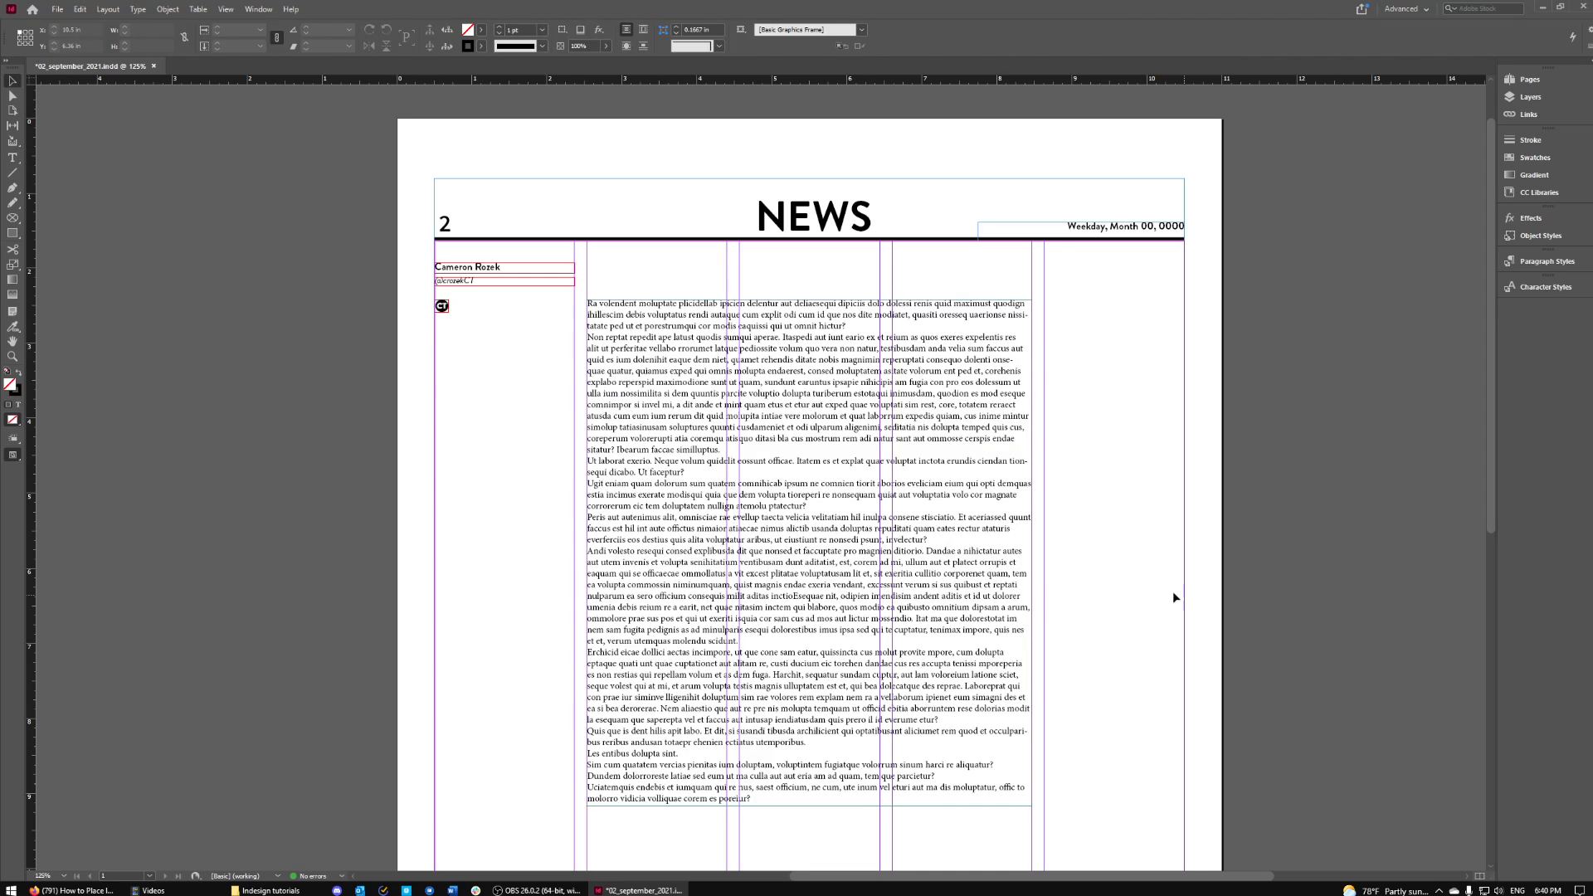
Preview the page without guides and frame edges, and return to the normal view
{"action": "scroll", "coordinate": [986, 553], "scroll_direction": "up", "scroll_amount": 1}
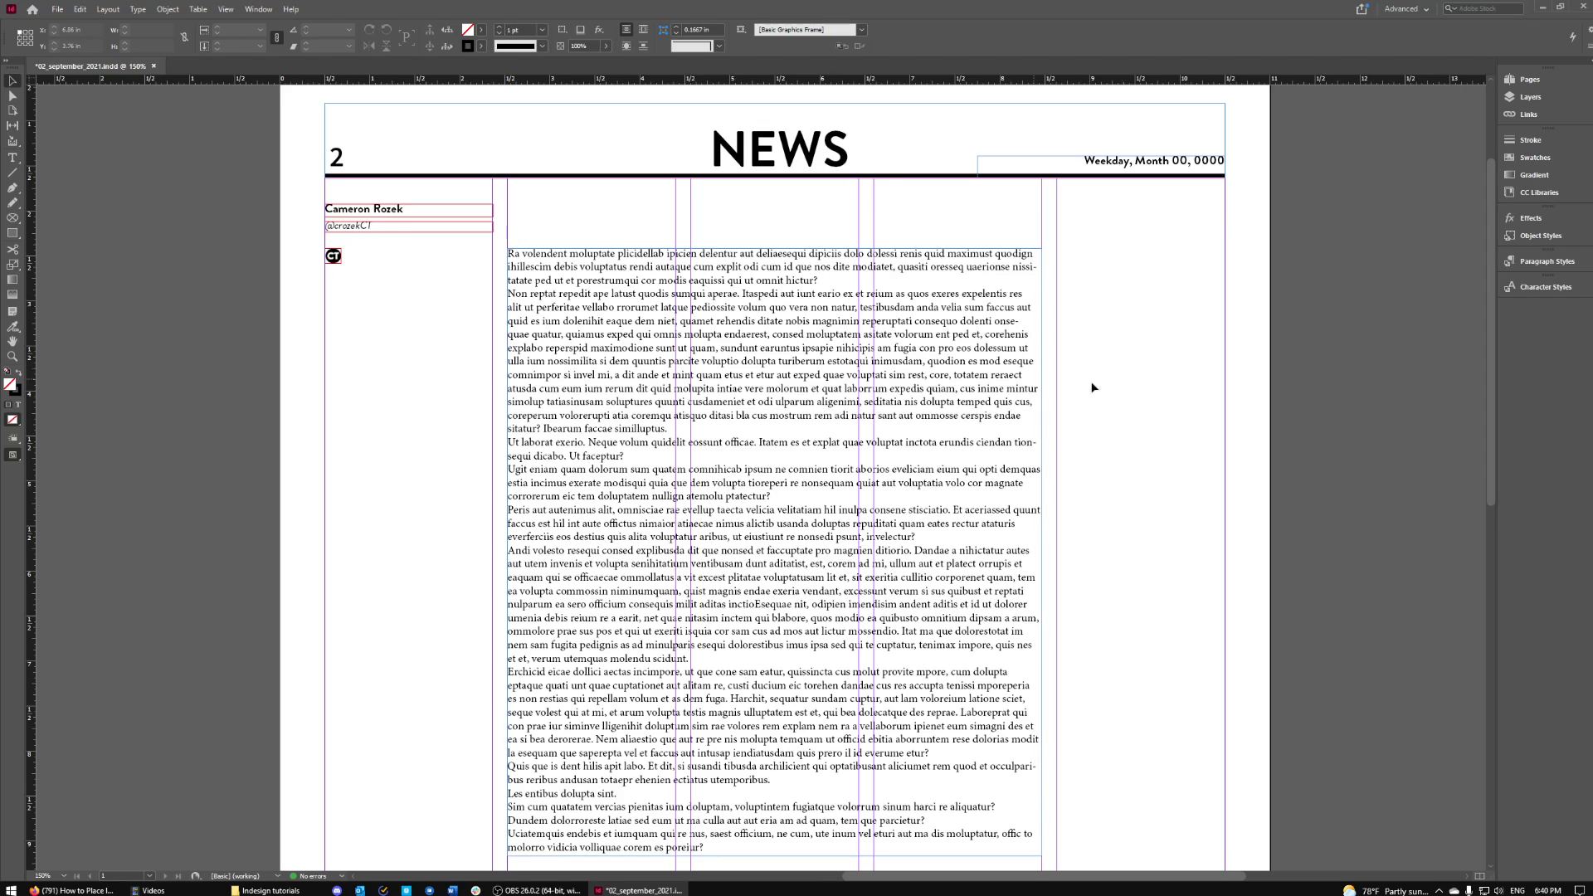
{"action": "key", "text": "w"}
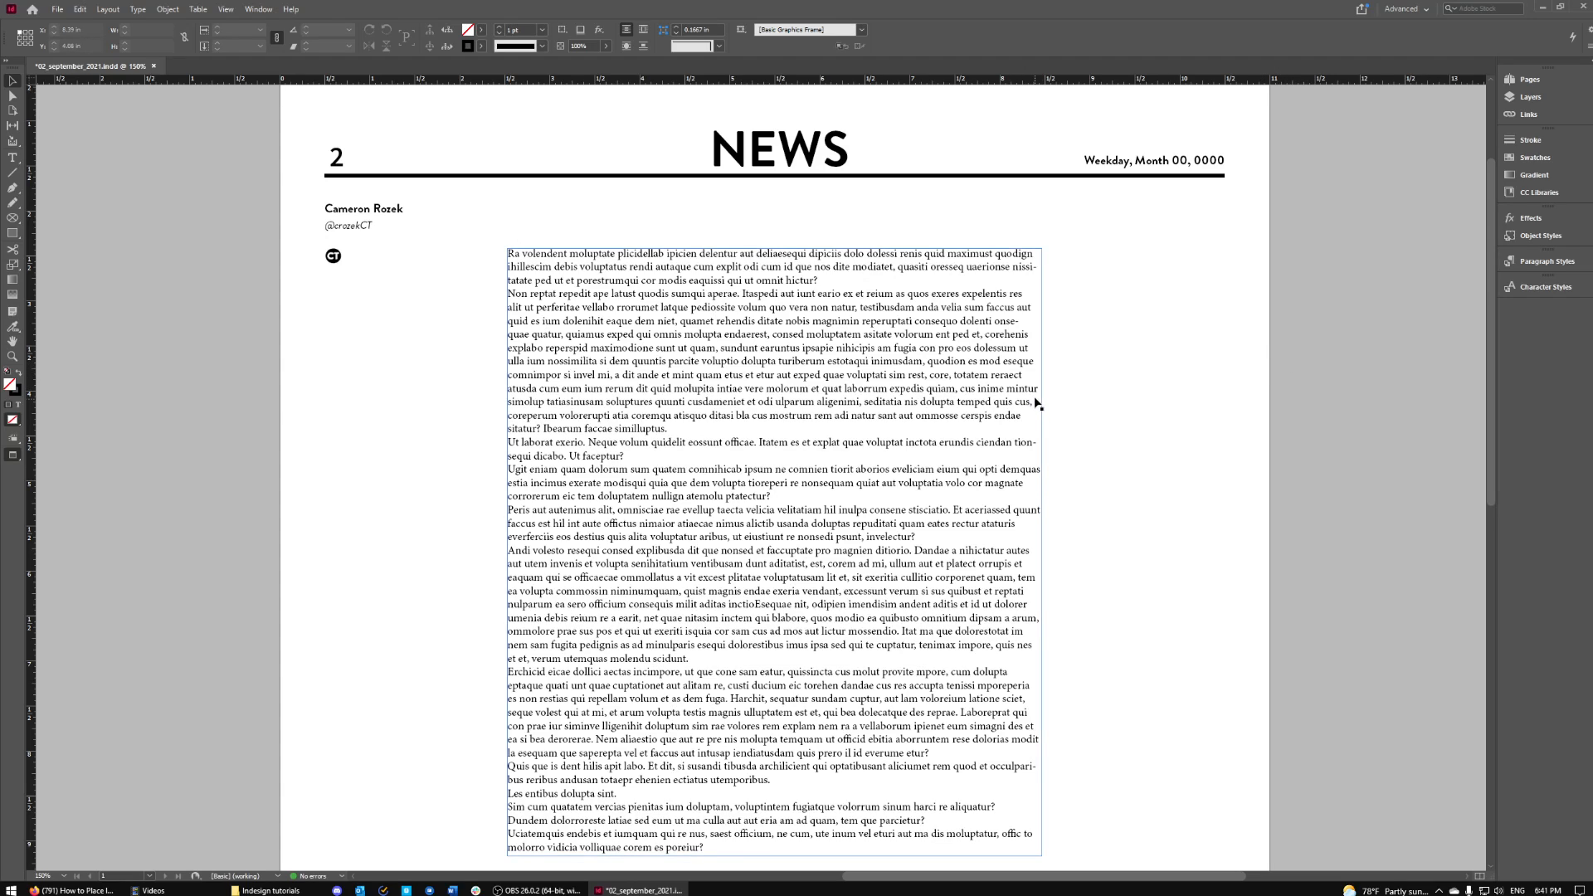
{"action": "left_click", "coordinate": [972, 400]}
{"action": "key", "text": "w"}
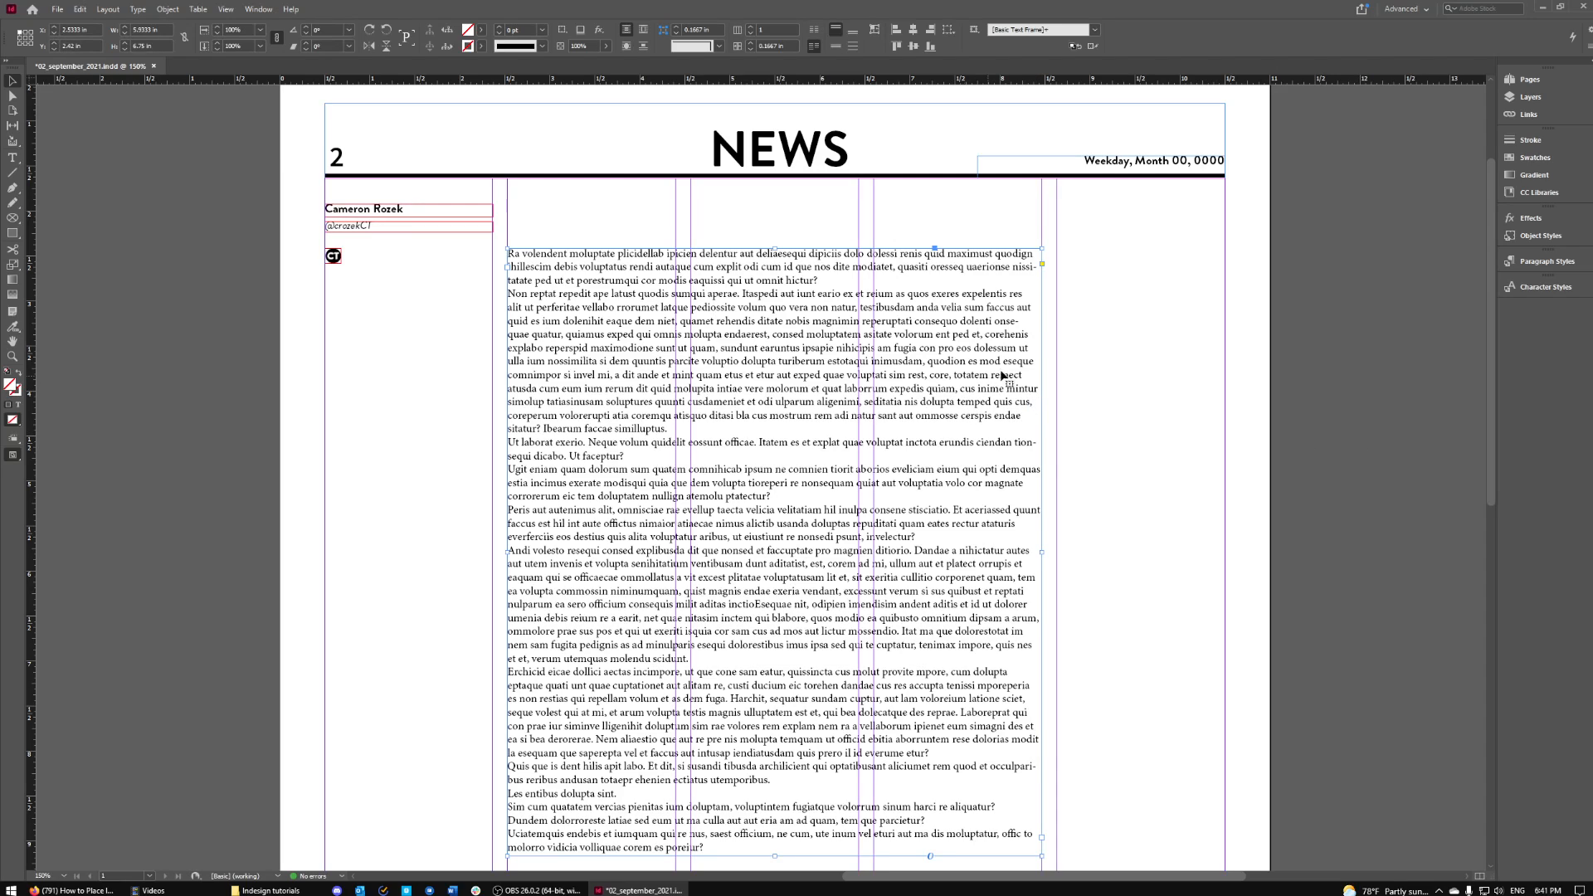
{"action": "left_click", "coordinate": [1227, 432]}
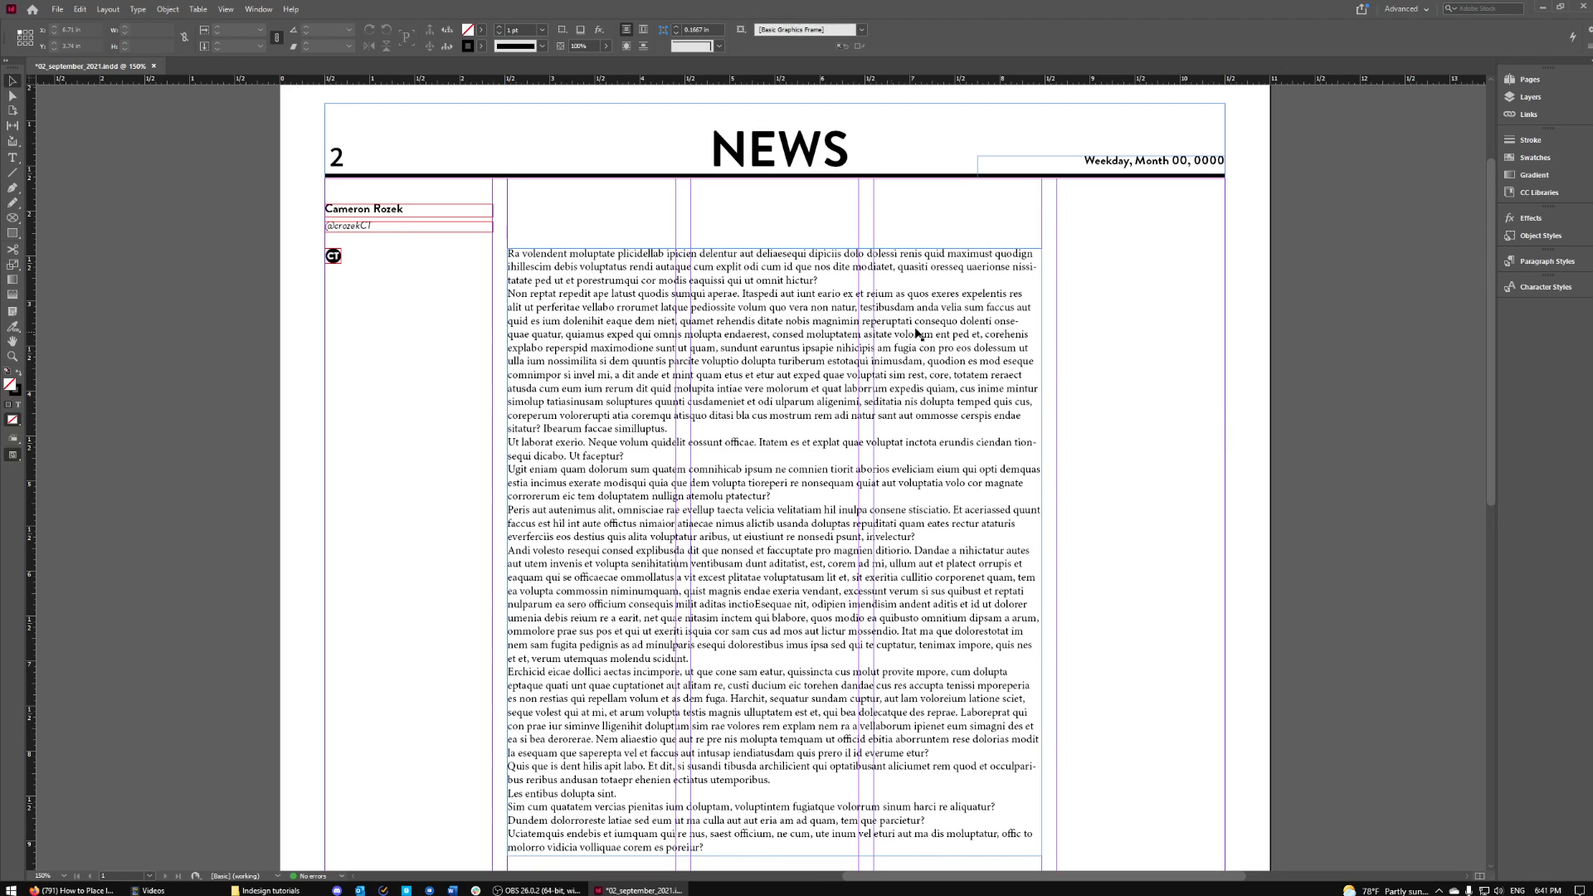
Divide the article text frame into 3 columns and move it up to about 2.08 in vertically, beneath the header rule
{"action": "left_click", "coordinate": [676, 314]}
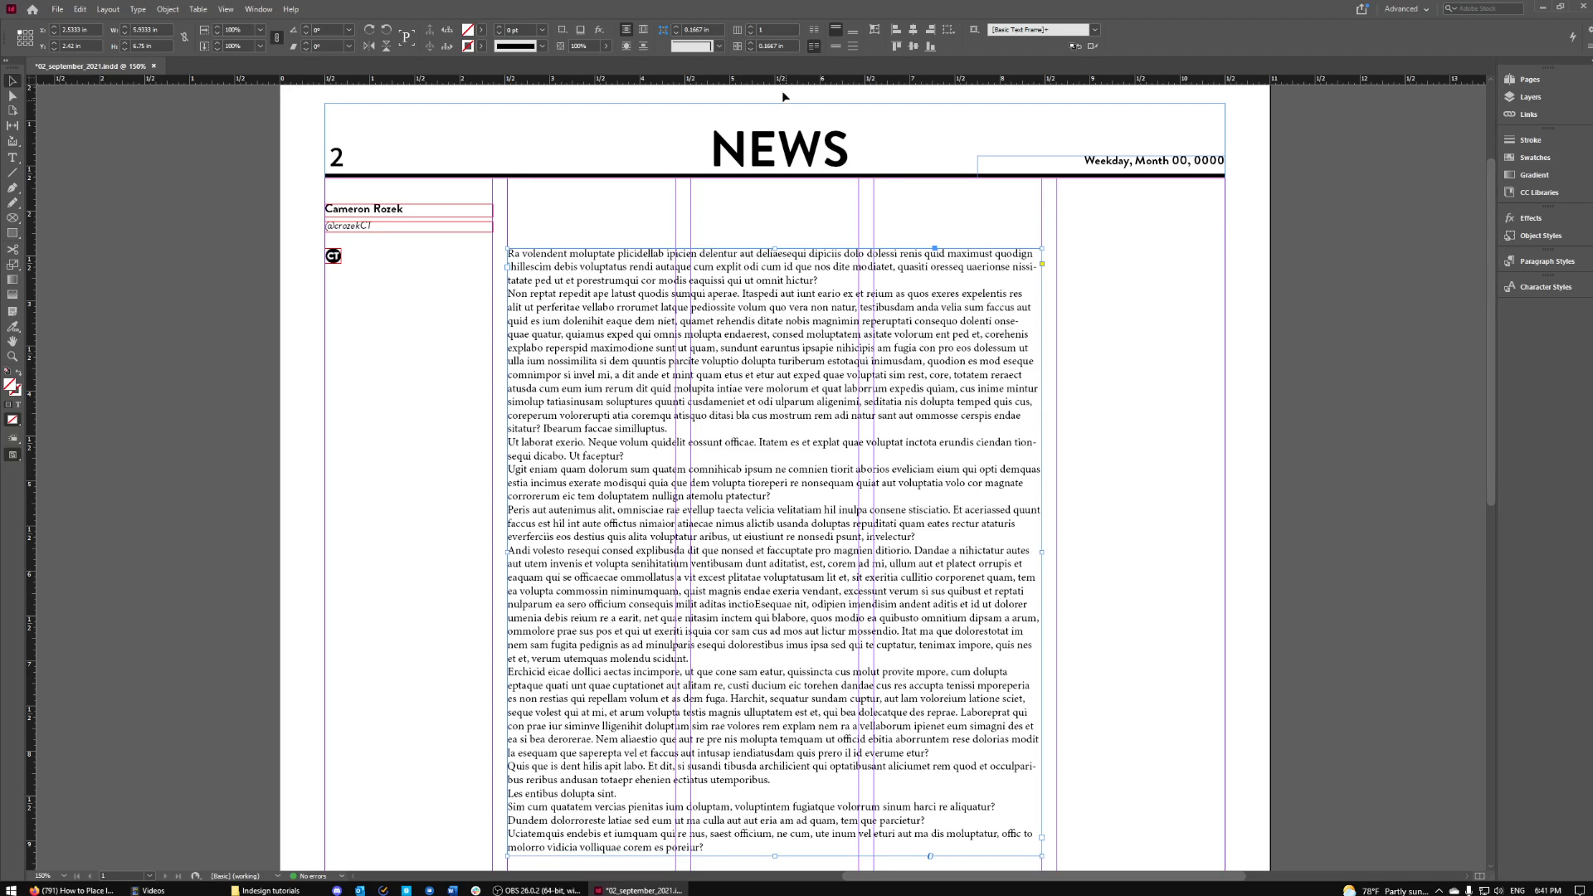
{"action": "left_click", "coordinate": [768, 30]}
{"action": "left_click", "coordinate": [1301, 408]}
{"action": "left_click_drag", "start_coordinate": [832, 284], "coordinate": [799, 581]}
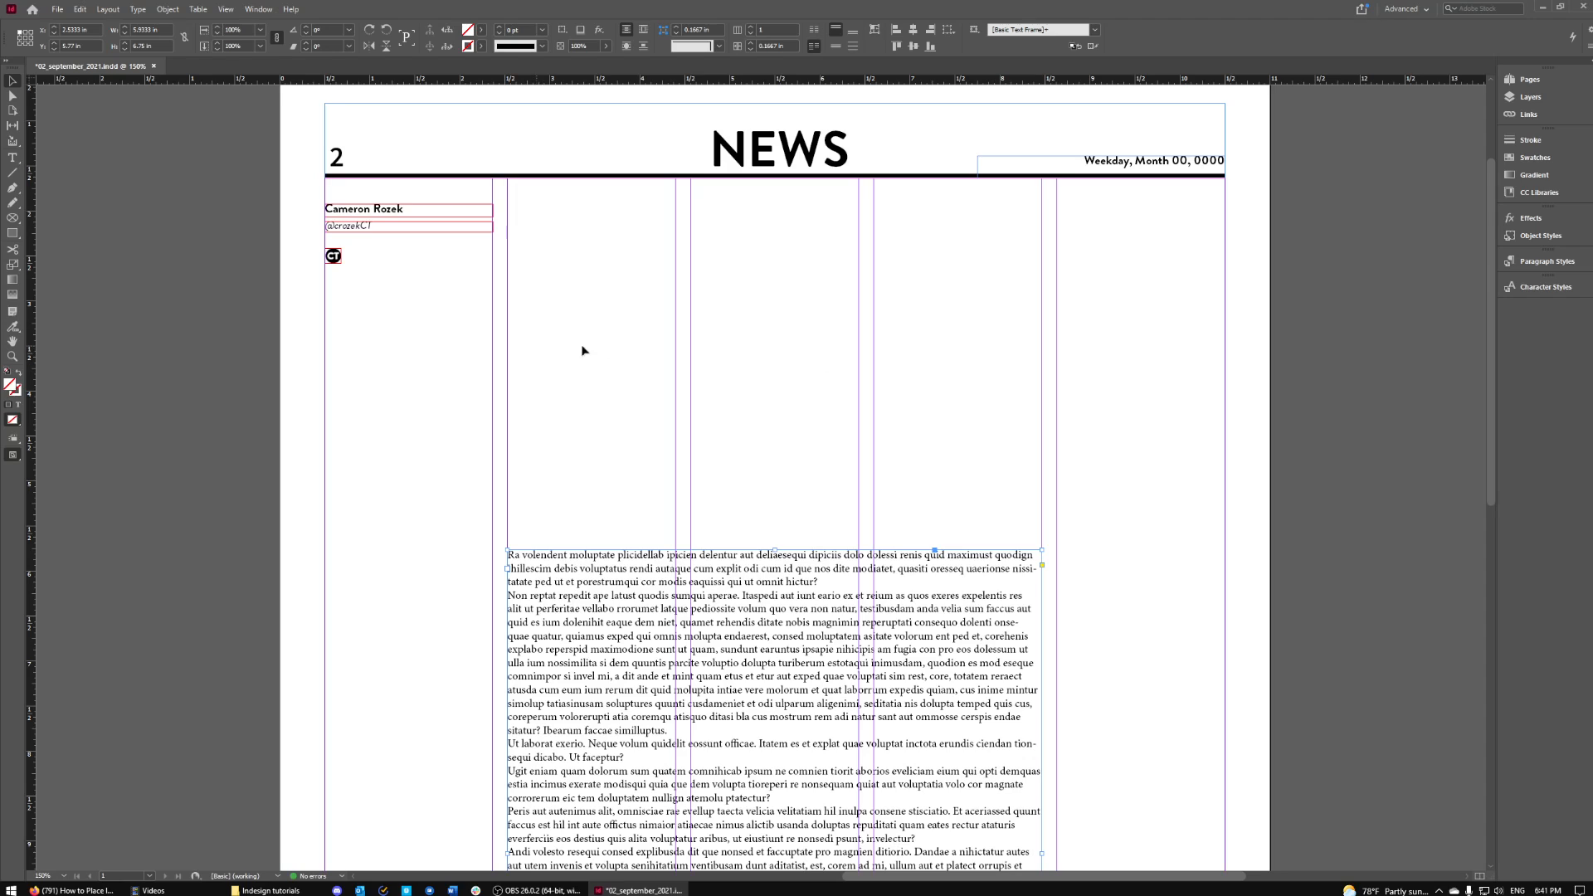
{"action": "left_click_drag", "start_coordinate": [859, 693], "coordinate": [854, 407]}
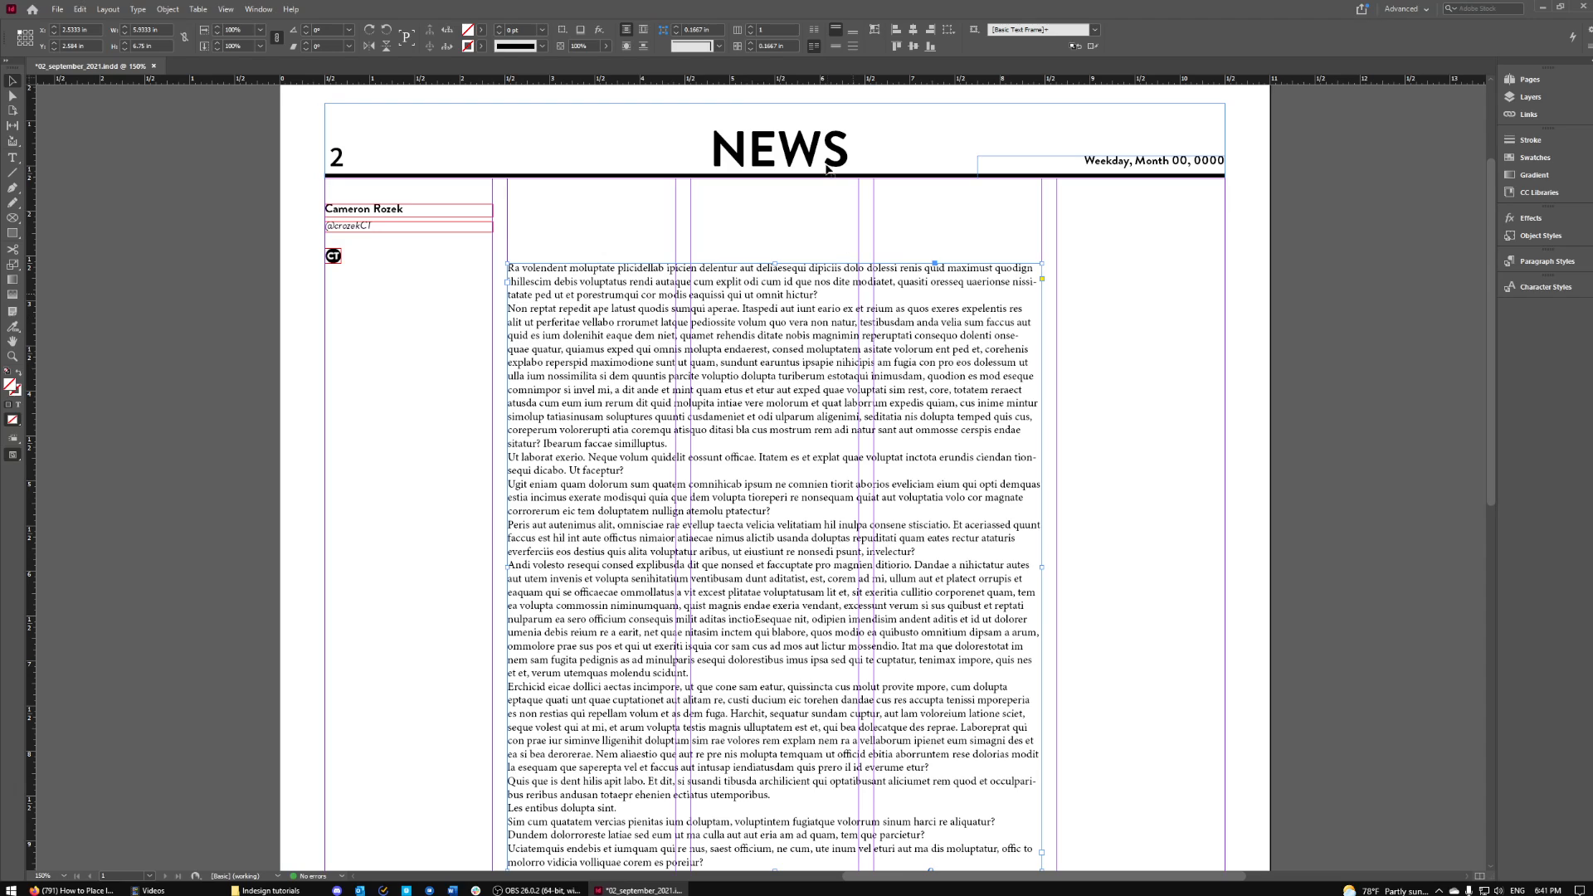
{"action": "left_click", "coordinate": [751, 27]}
{"action": "left_click", "coordinate": [751, 27]}
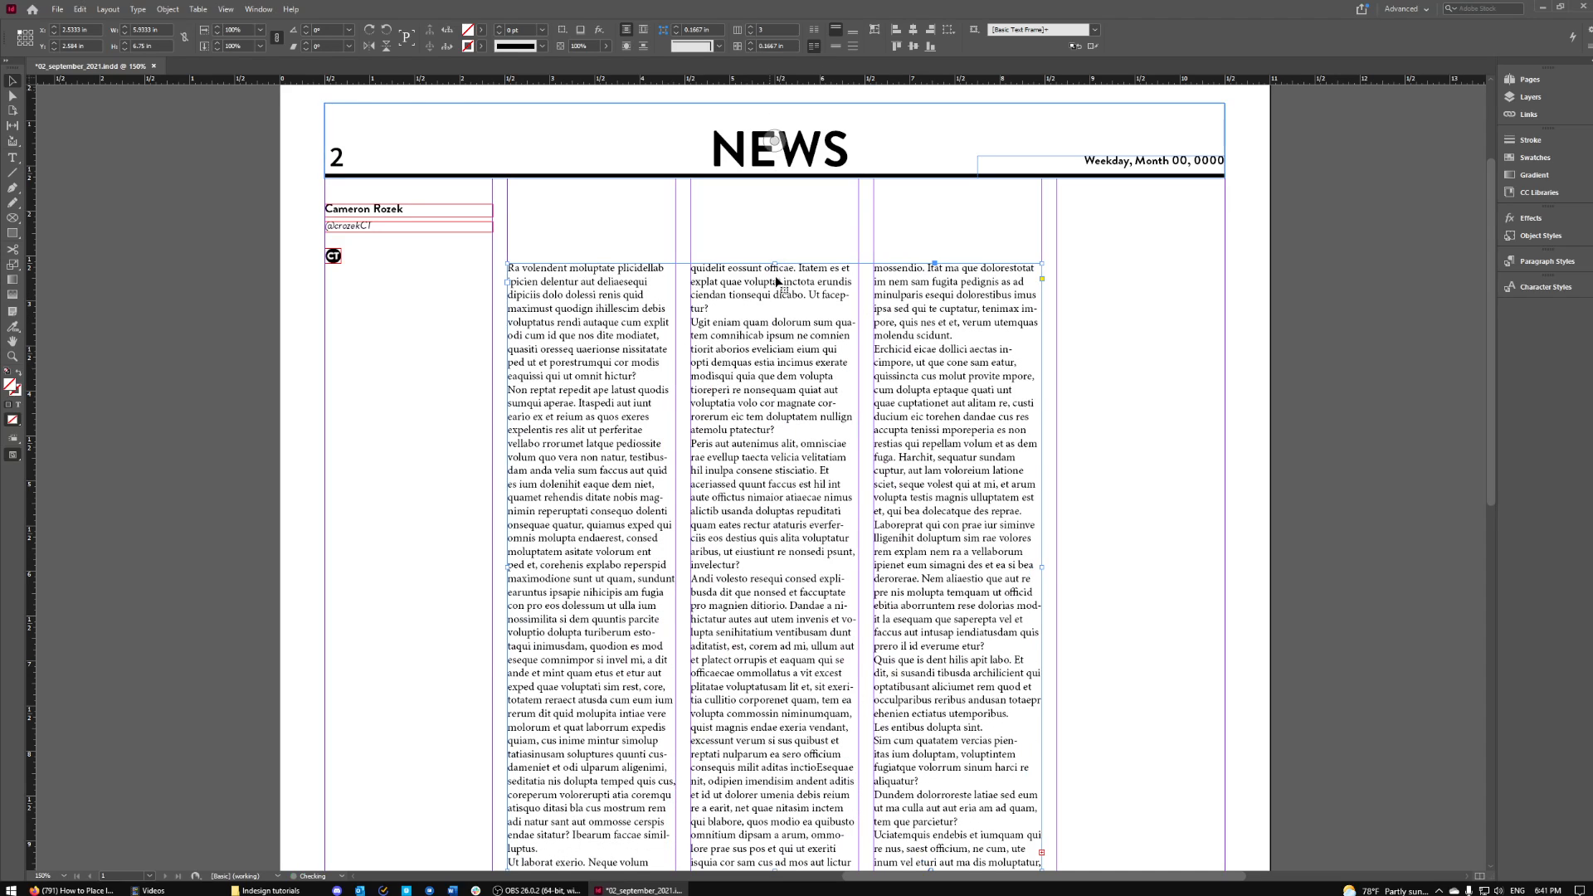
{"action": "left_click_drag", "start_coordinate": [988, 418], "coordinate": [987, 368]}
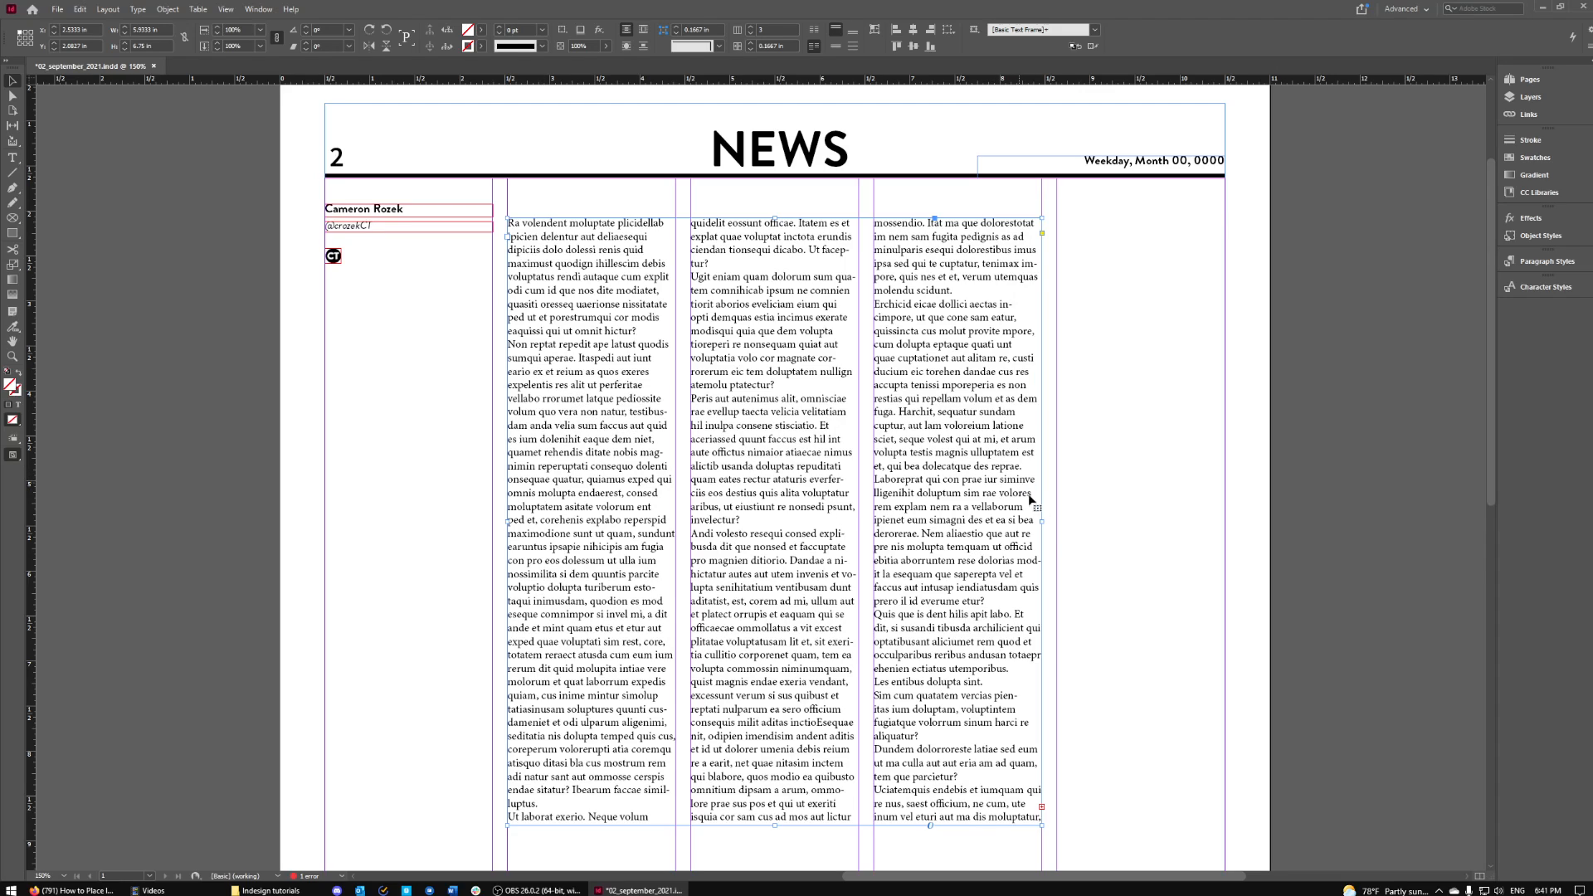
Try widening the text frame to about 7.3 in, preview it, and resize it back to the three middle page columns
{"action": "left_click_drag", "start_coordinate": [1041, 521], "coordinate": [1165, 521]}
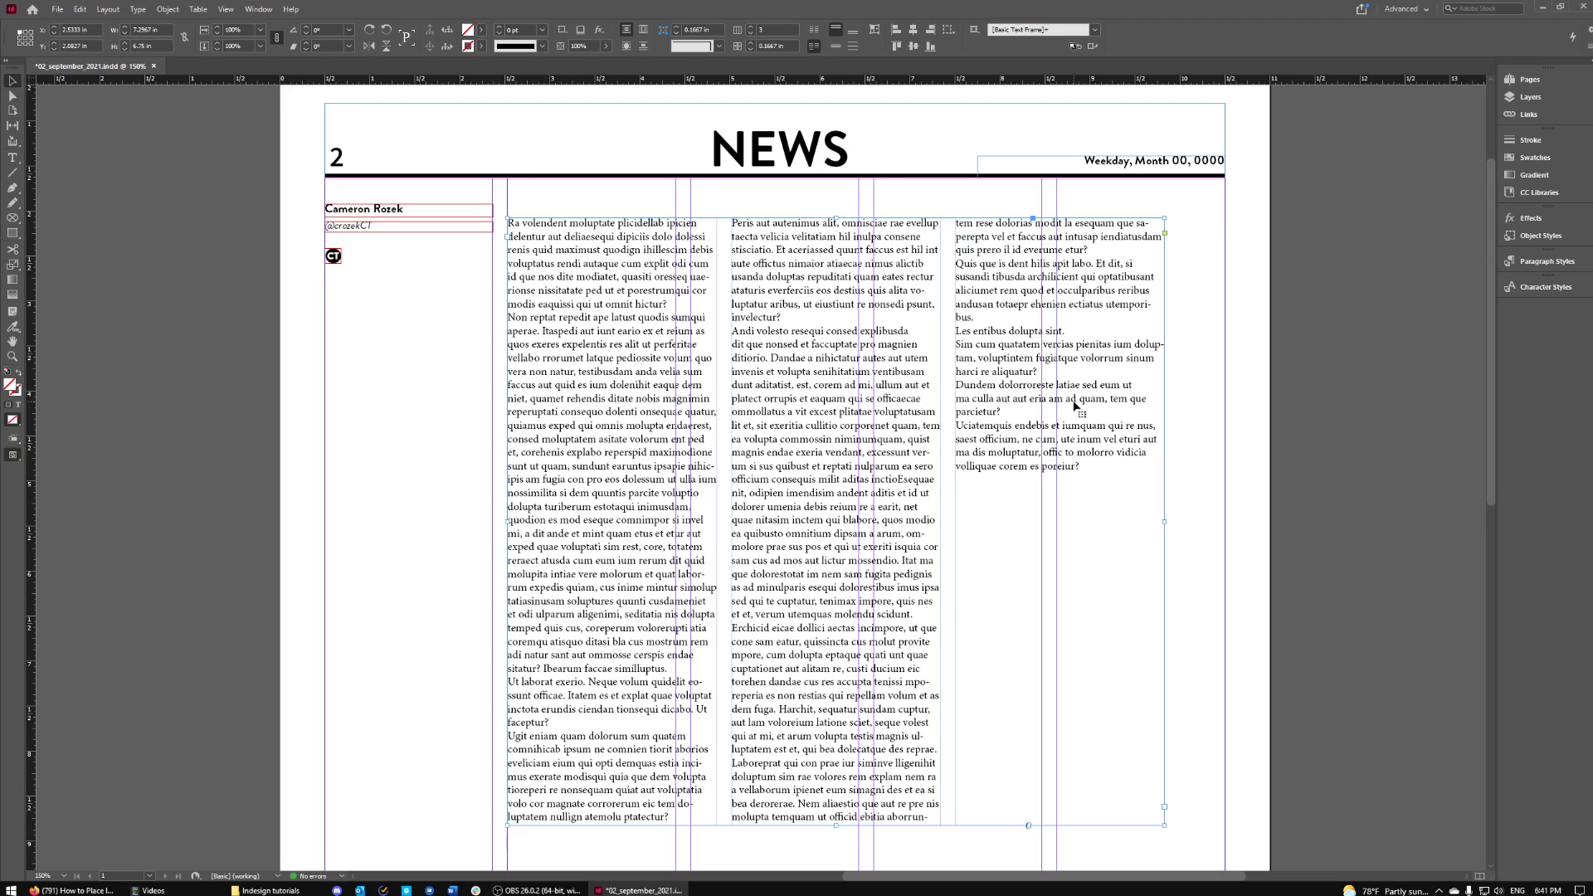
{"action": "left_click", "coordinate": [1361, 444]}
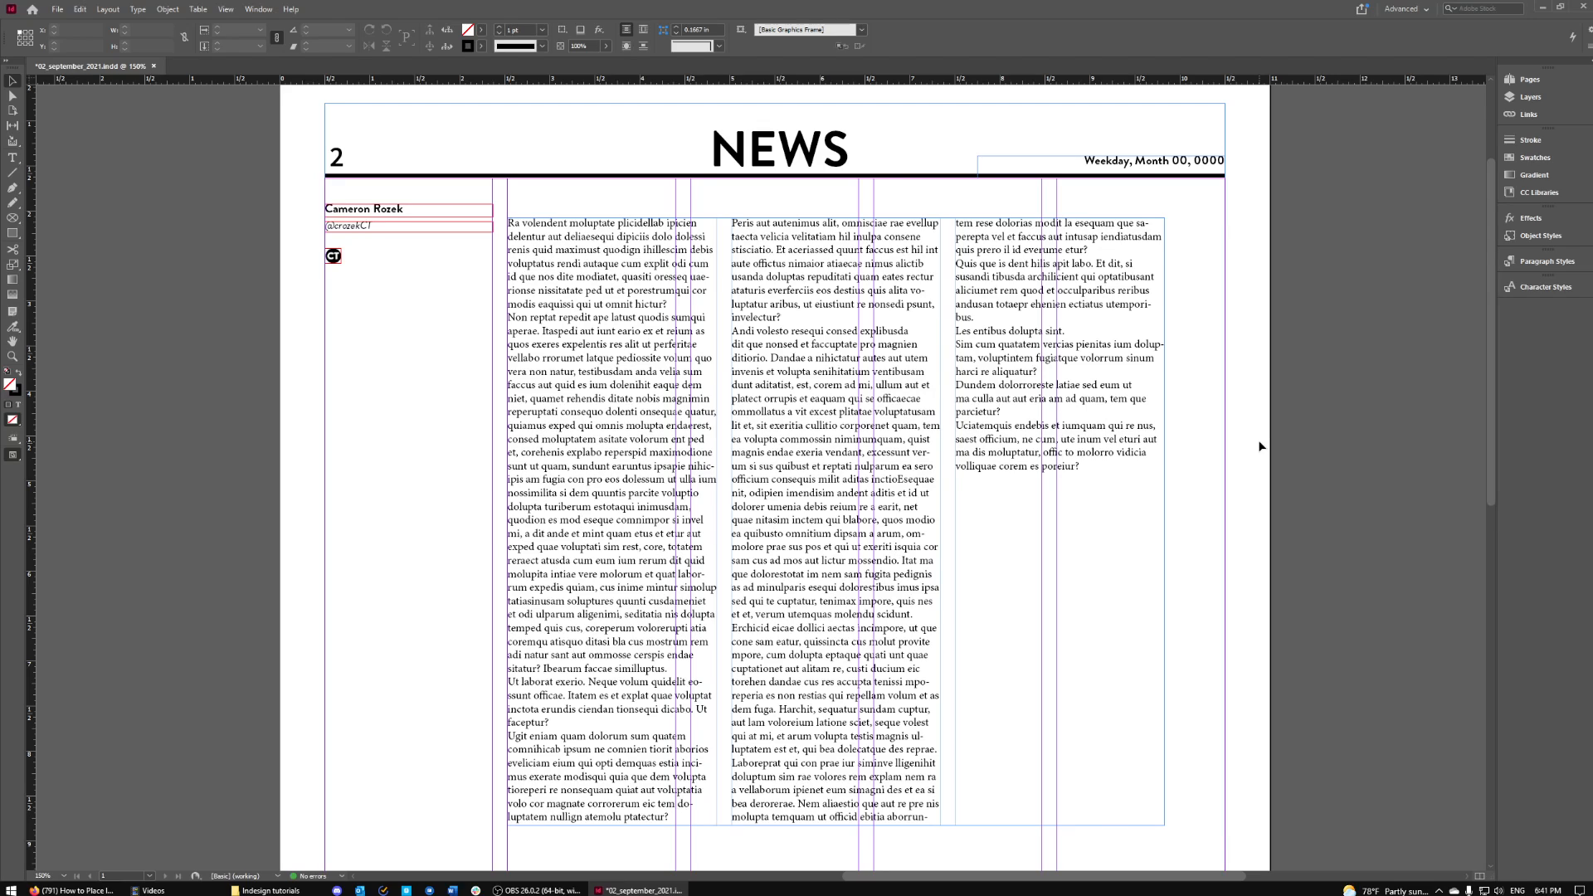
{"action": "key", "text": "w"}
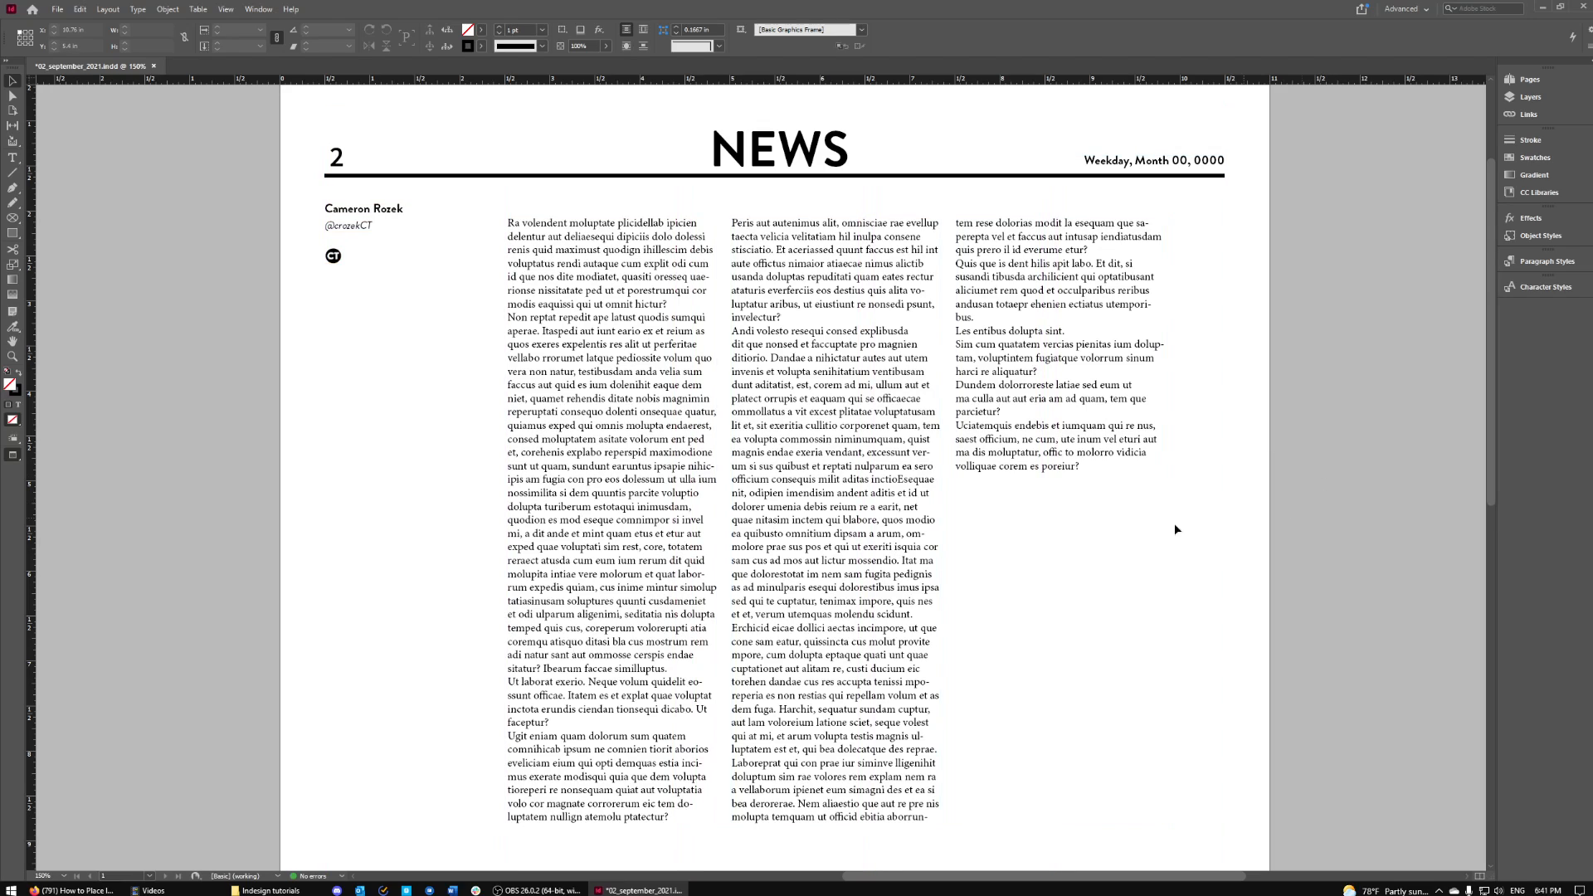
{"action": "left_click", "coordinate": [757, 449]}
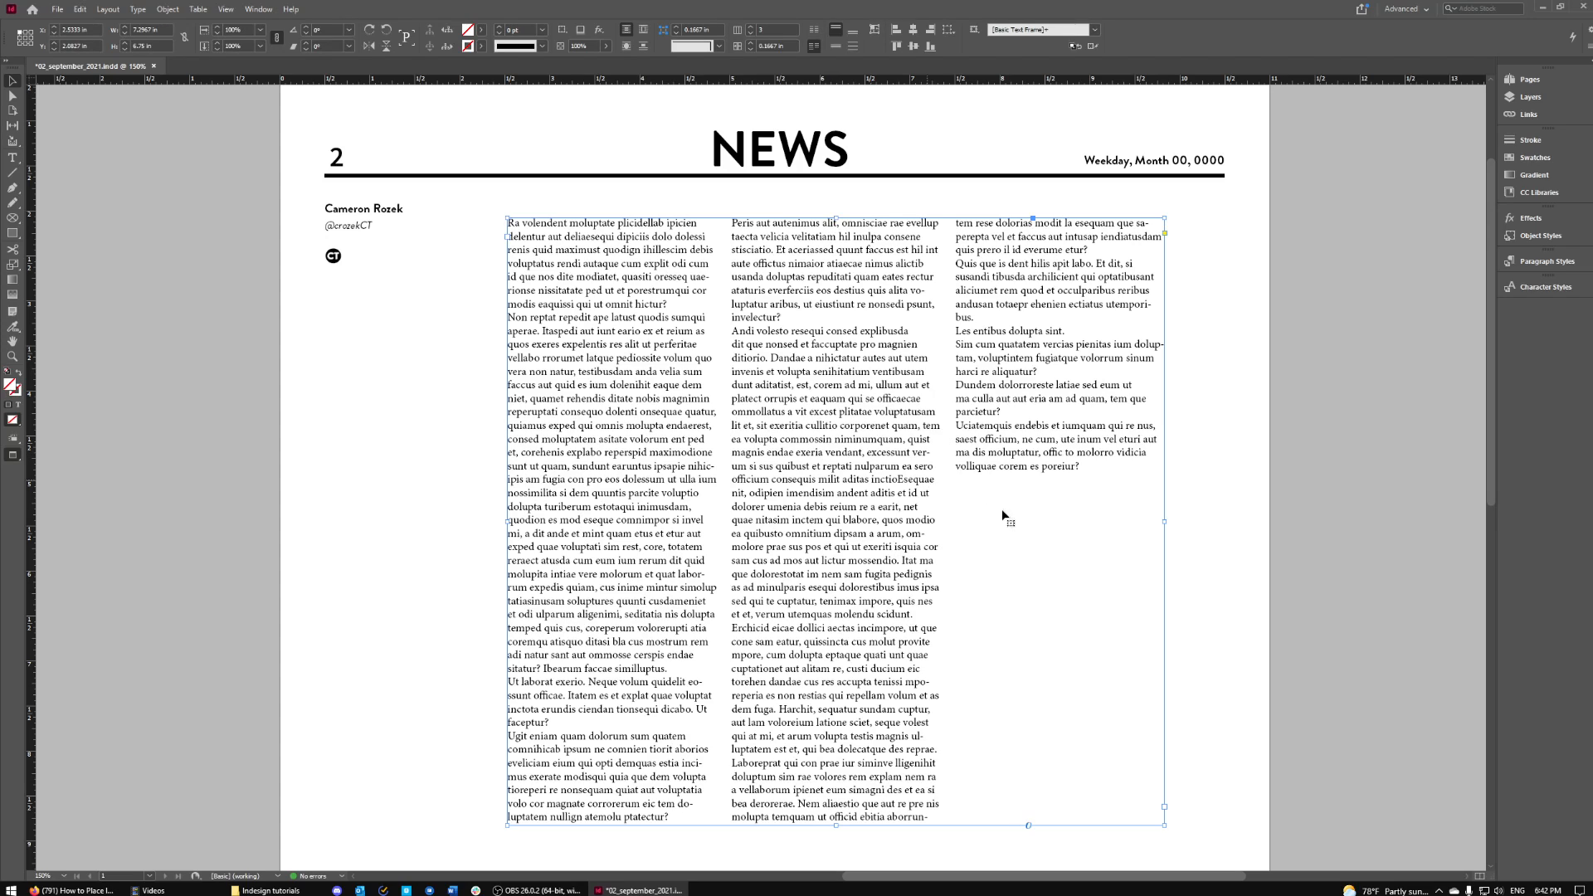
{"action": "key", "text": "w"}
{"action": "left_click_drag", "start_coordinate": [1164, 521], "coordinate": [1043, 531]}
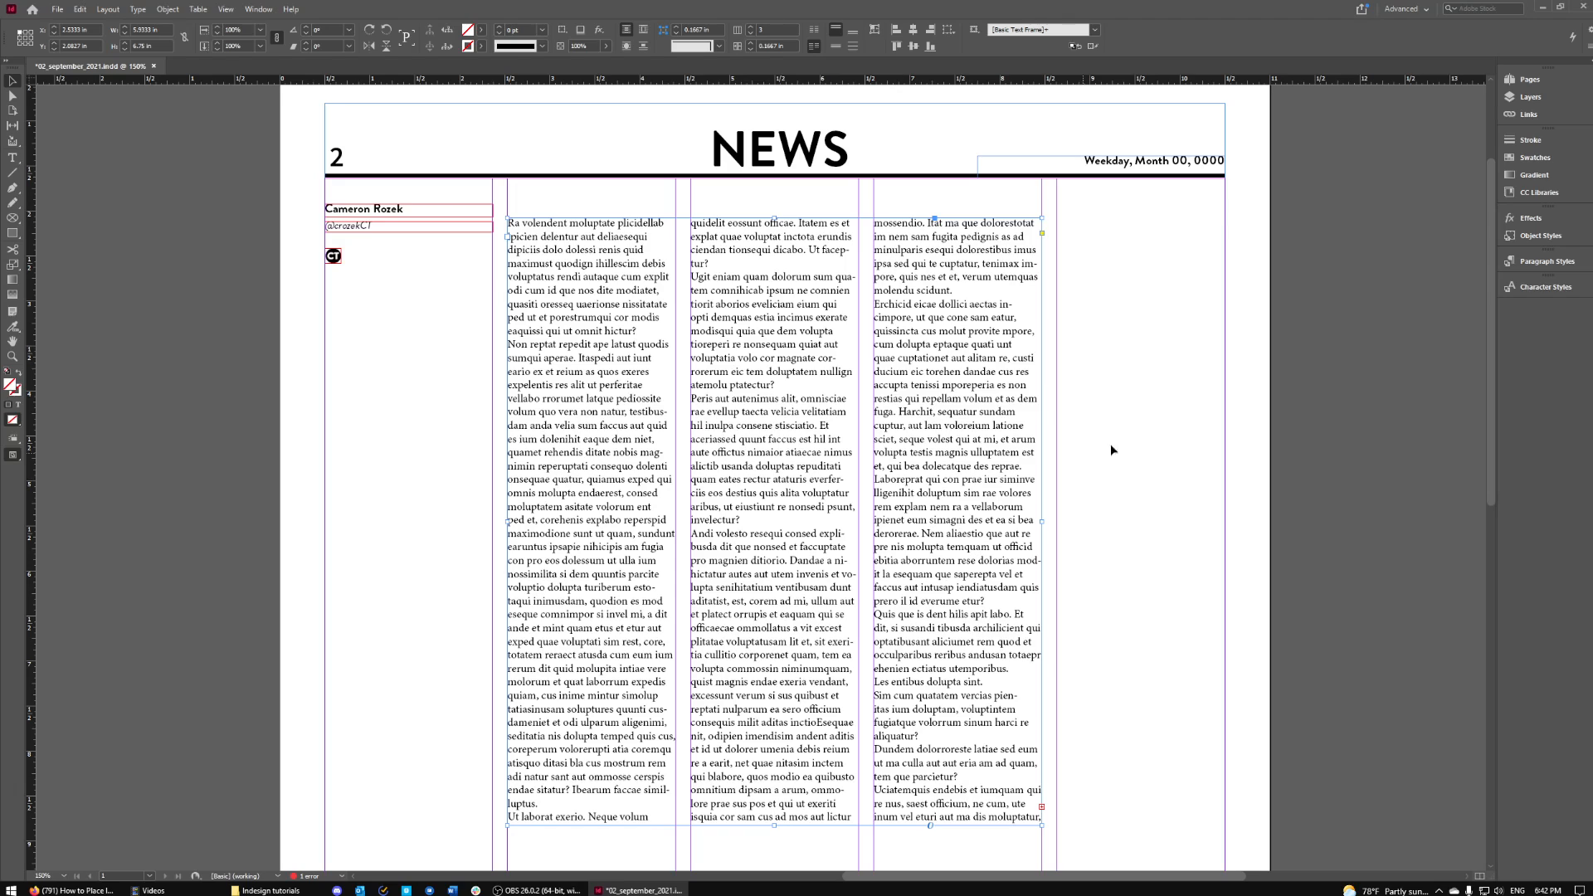
{"action": "double_click", "coordinate": [615, 375]}
{"action": "right_click", "coordinate": [614, 375]}
{"action": "key", "text": "Escape"}
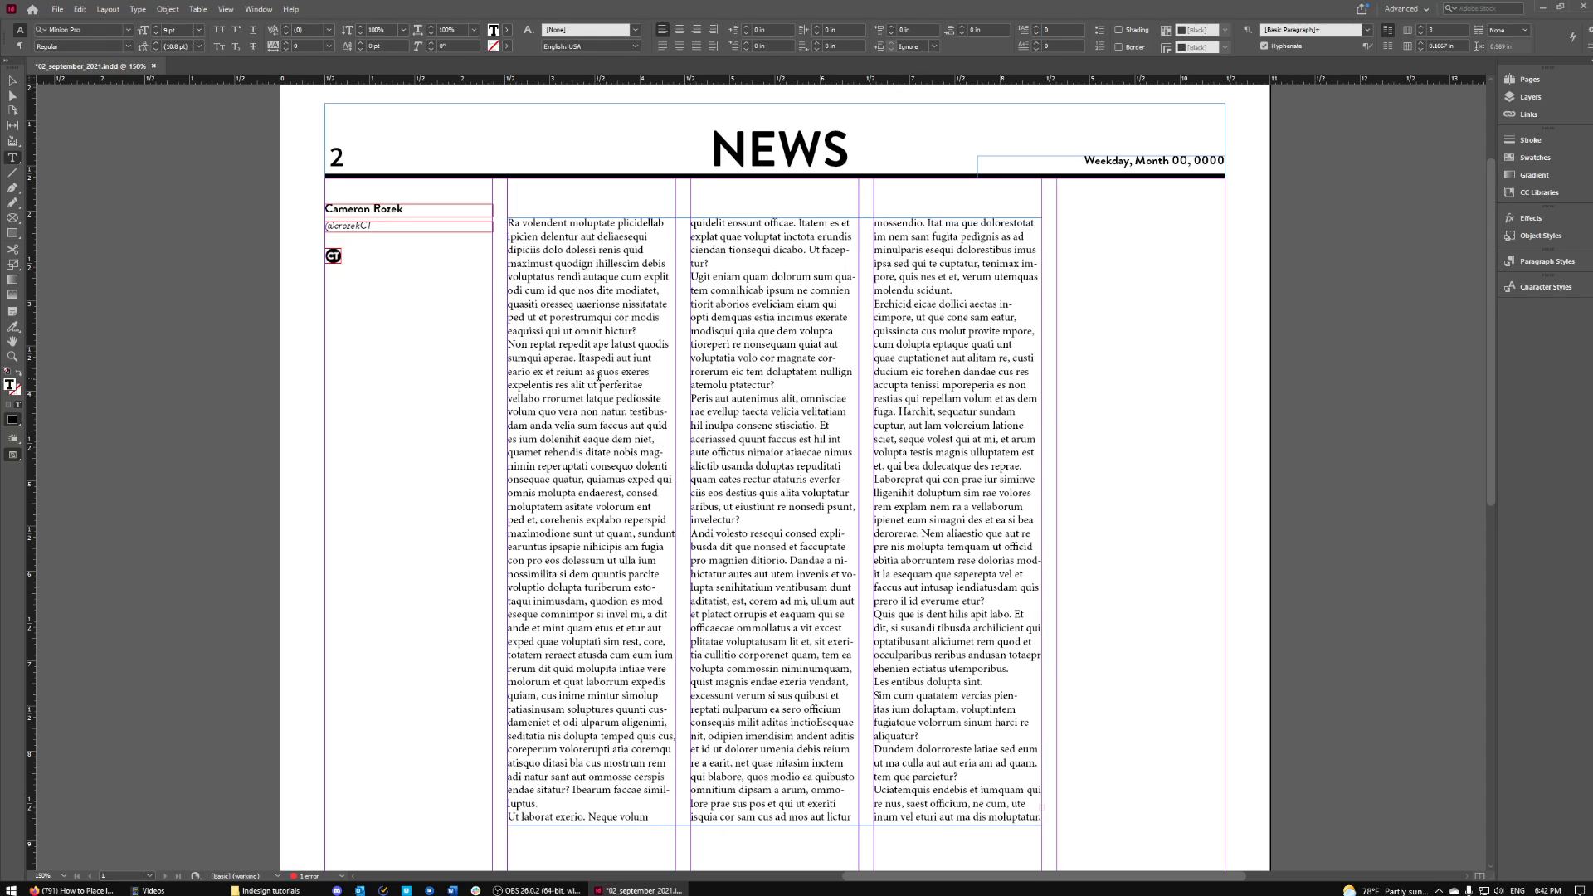
{"action": "key", "text": "ctrl+a"}
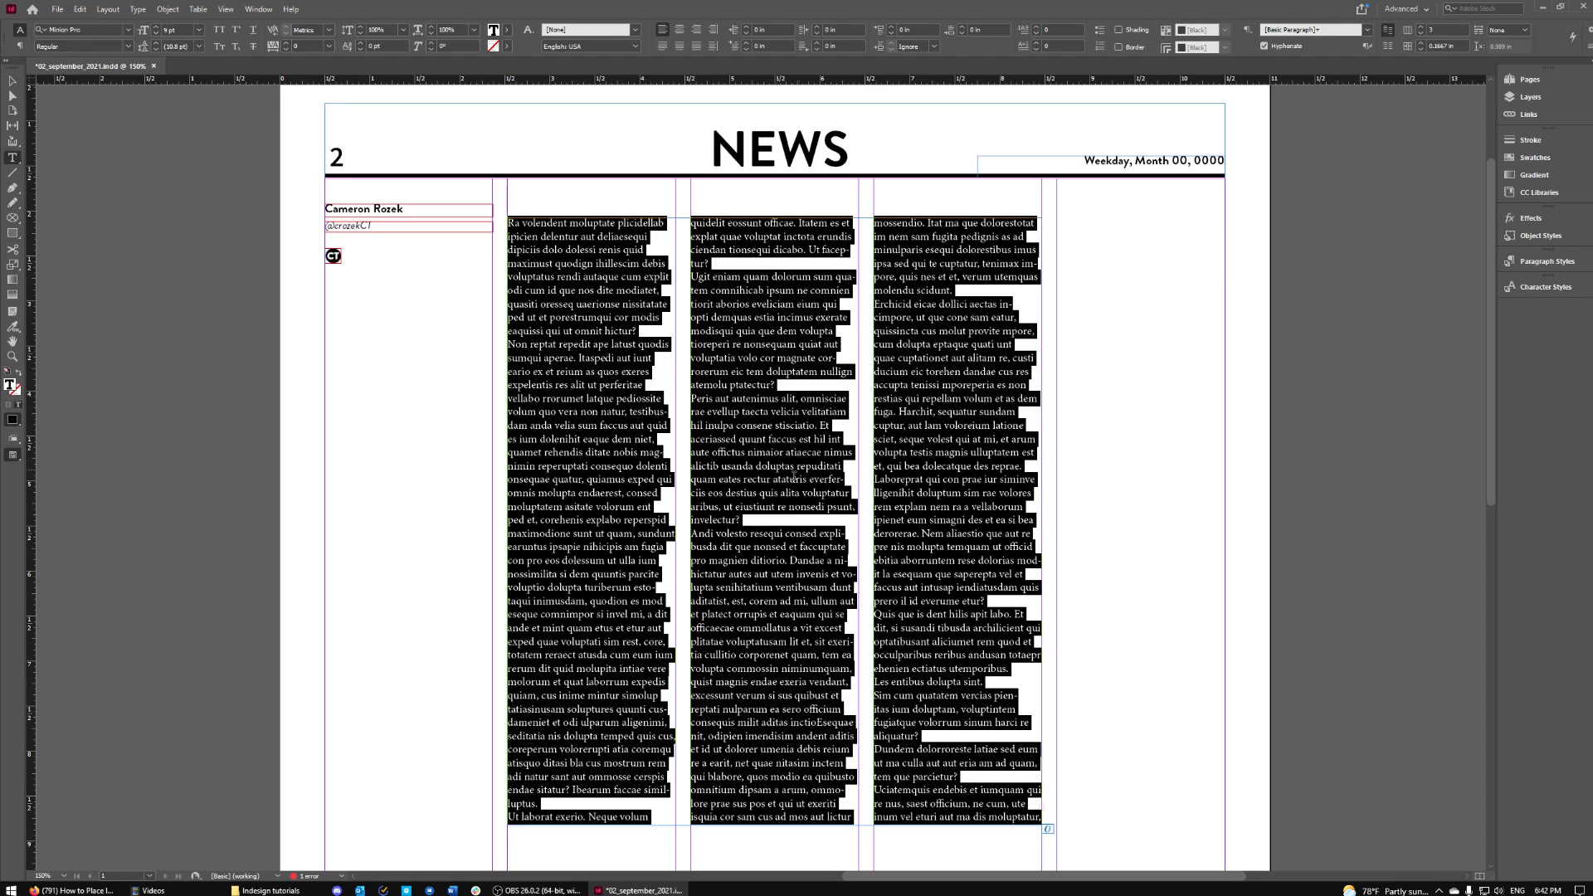
{"action": "key", "text": "Escape"}
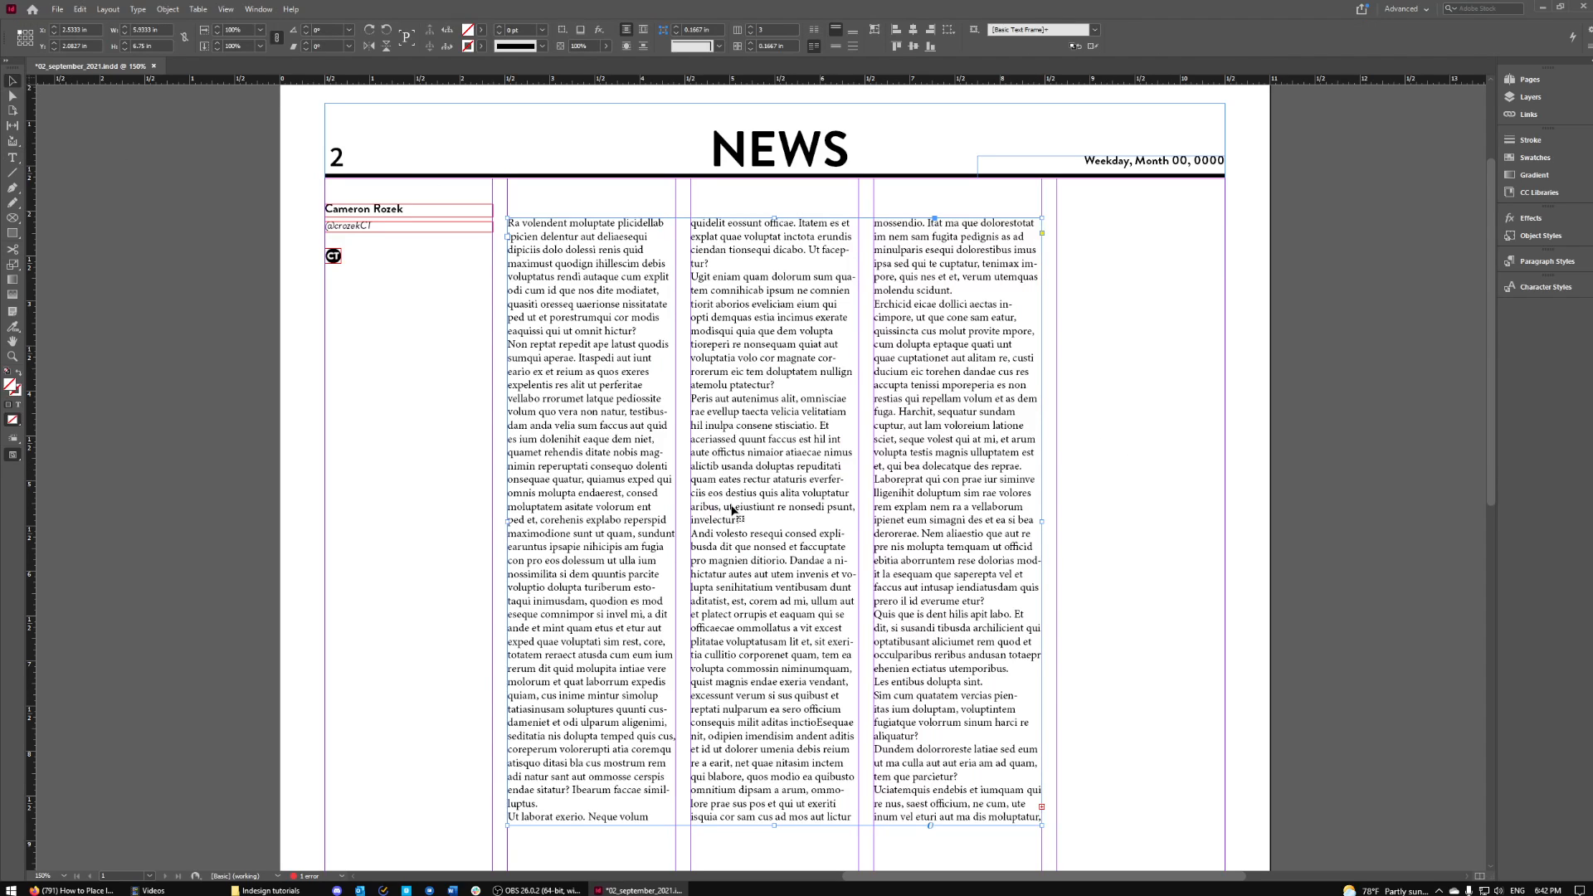
Move the text frame slightly down the page and give all its paragraphs a first-line left indent of 0.125 in
{"action": "mouse_move", "coordinate": [625, 348]}
{"action": "left_mouse_down"}
{"action": "mouse_move", "coordinate": [803, 370]}
{"action": "mouse_move", "coordinate": [641, 365]}
{"action": "mouse_move", "coordinate": [656, 378]}
{"action": "mouse_move", "coordinate": [628, 343]}
{"action": "left_mouse_up"}
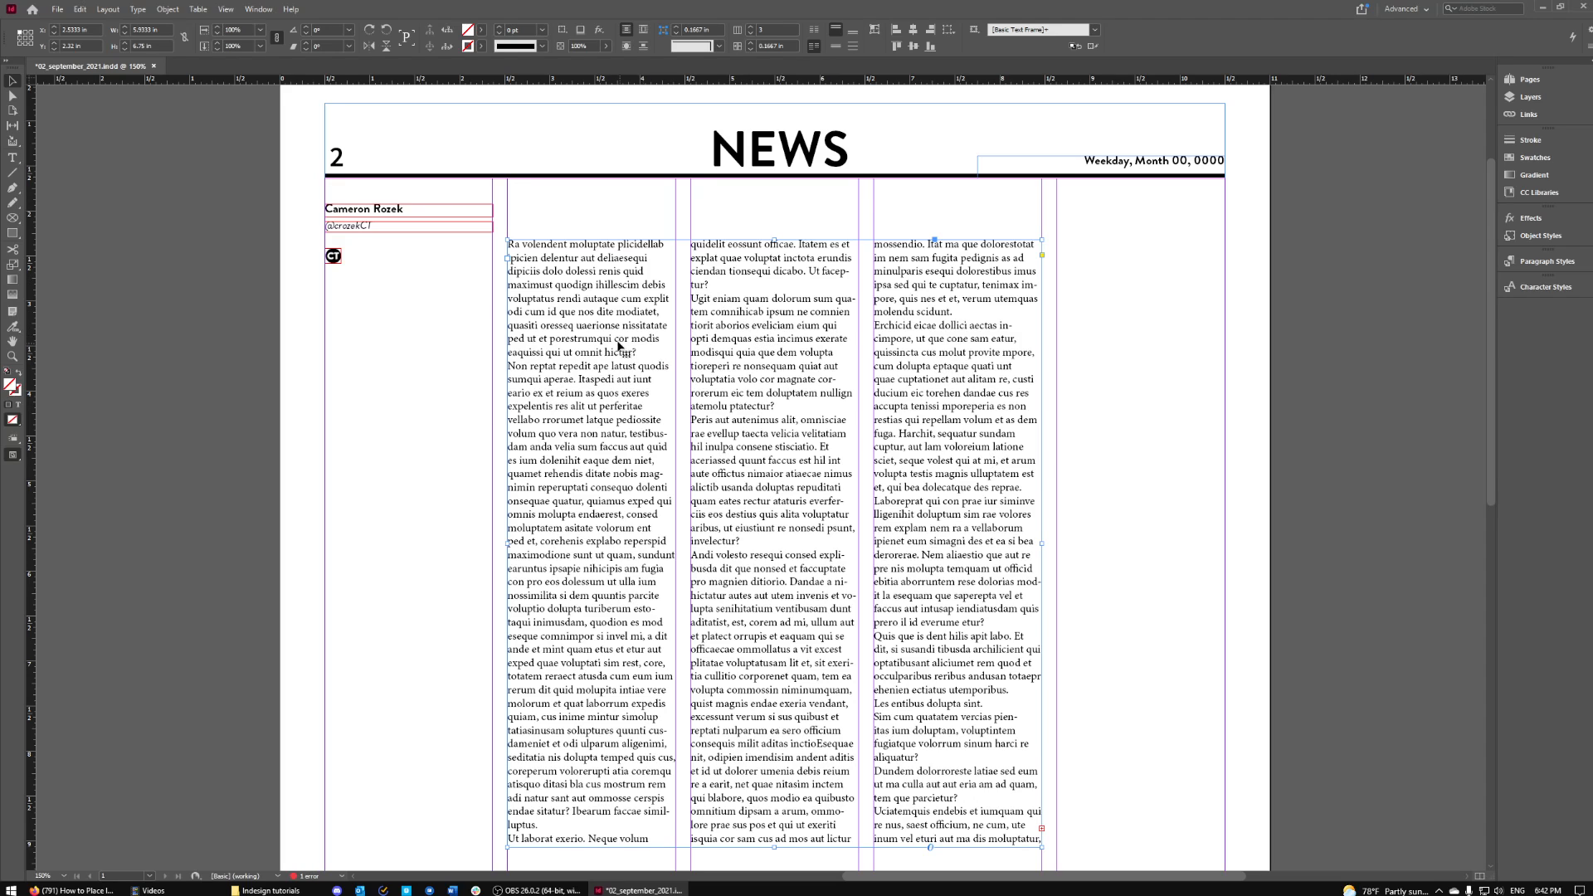
{"action": "double_click", "coordinate": [618, 347]}
{"action": "scroll", "coordinate": [618, 347], "scroll_direction": "down", "scroll_amount": 3}
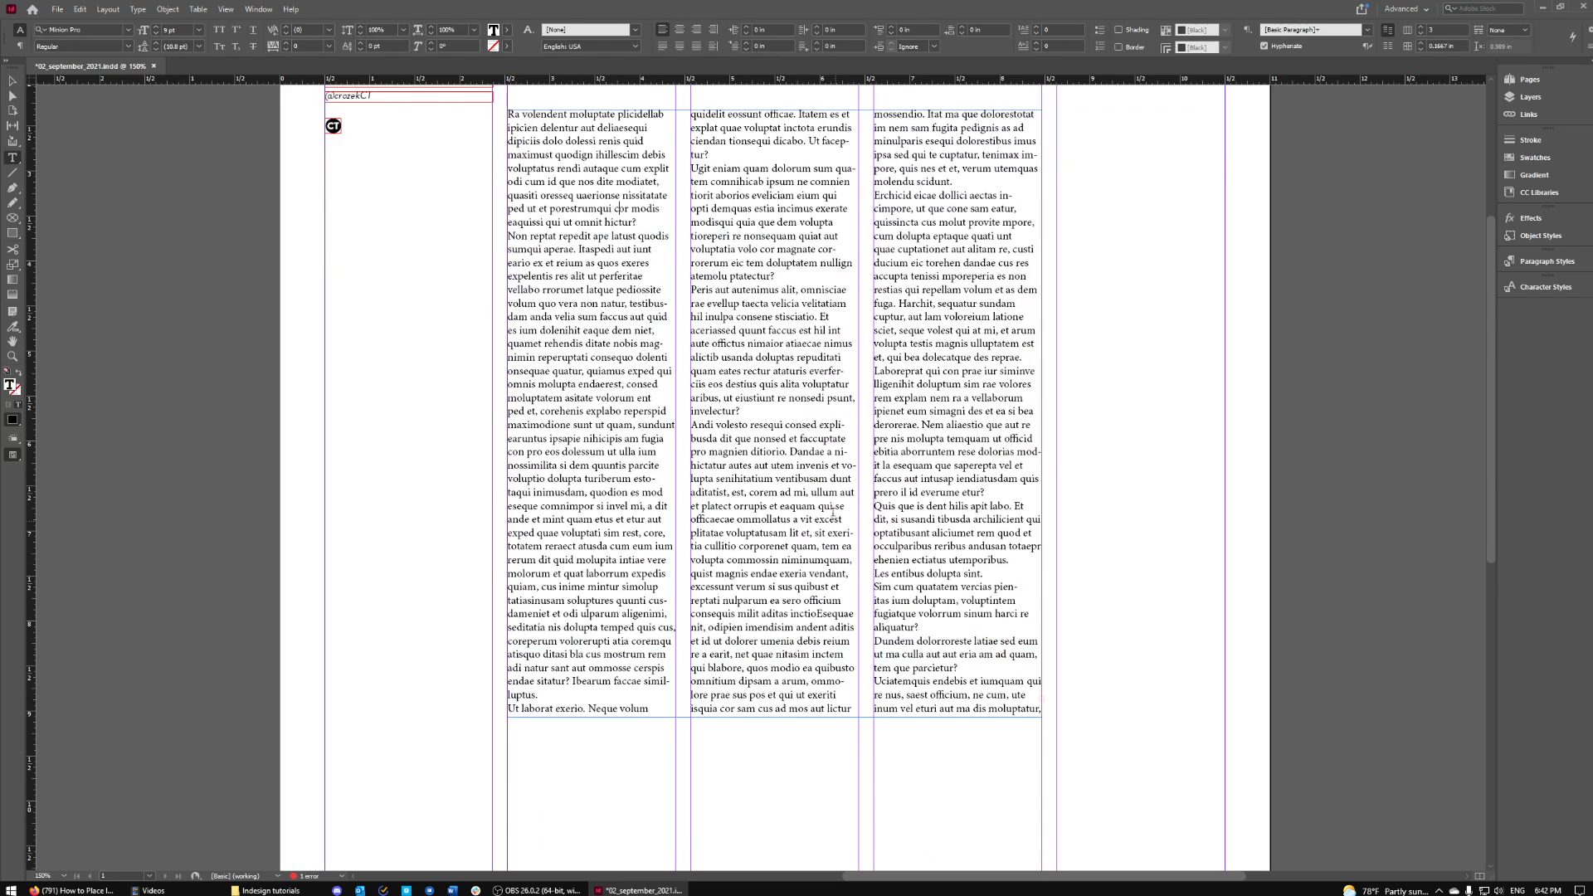
{"action": "scroll", "coordinate": [833, 511], "scroll_direction": "up", "scroll_amount": 3}
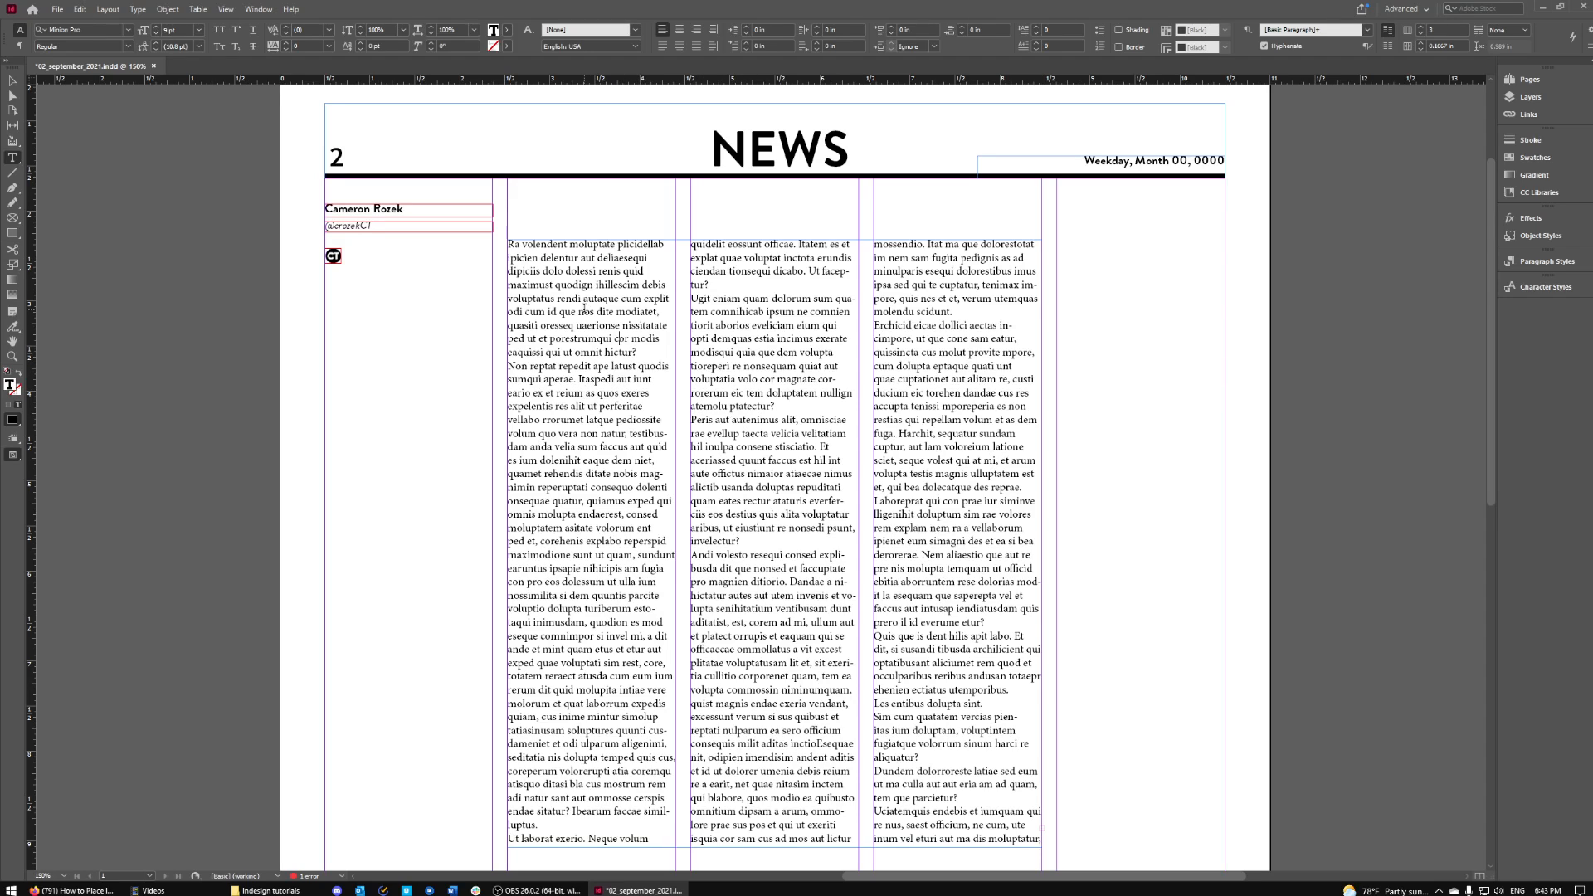
{"action": "key", "text": "ctrl+a"}
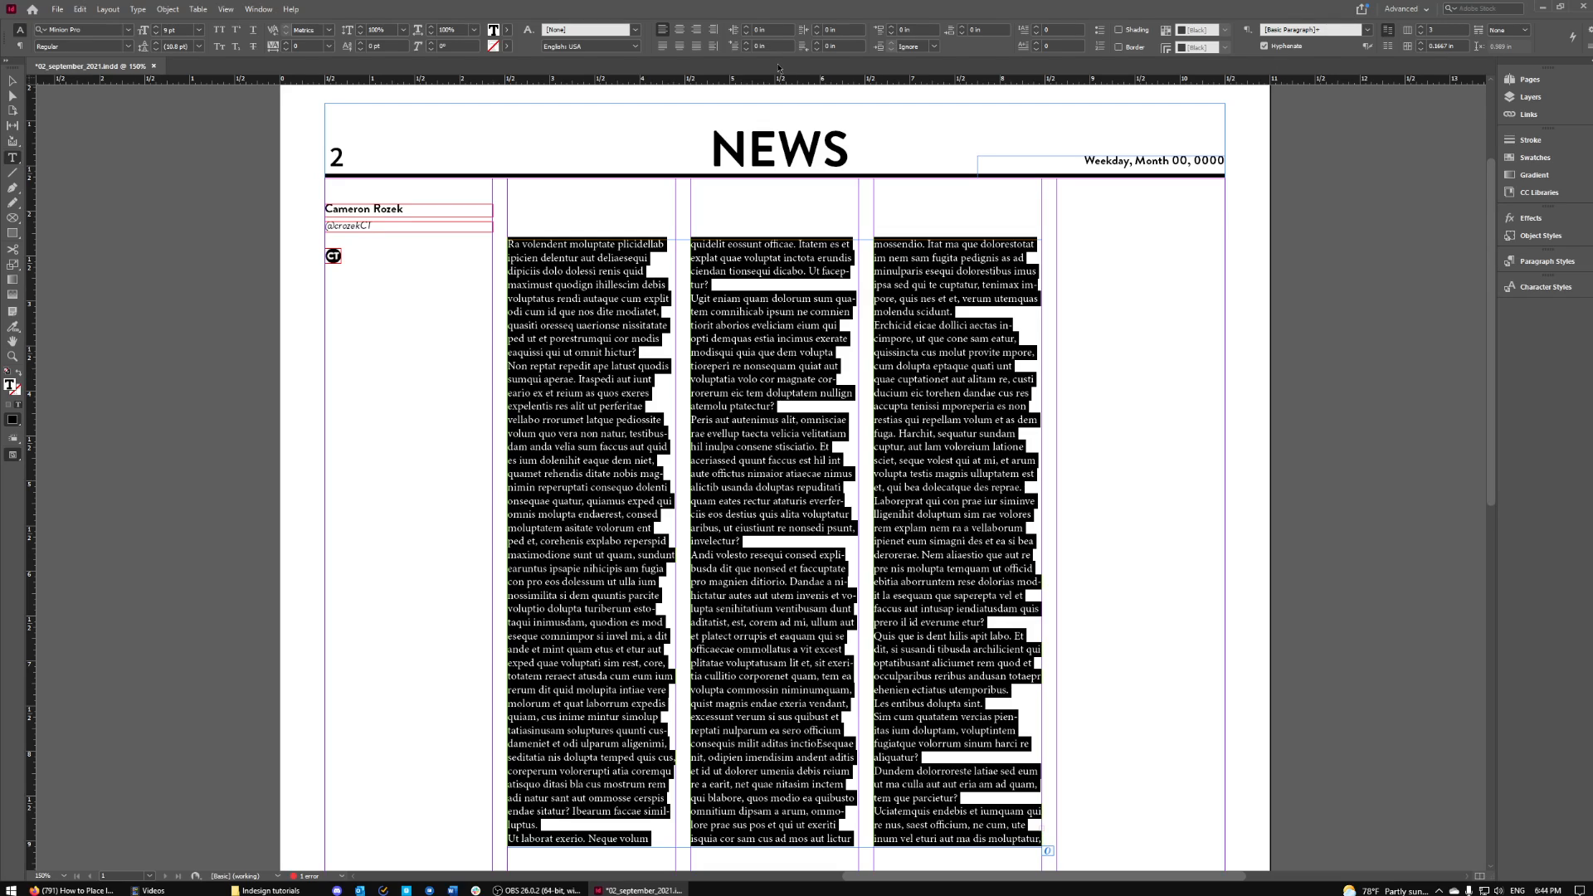
{"action": "left_click", "coordinate": [747, 47]}
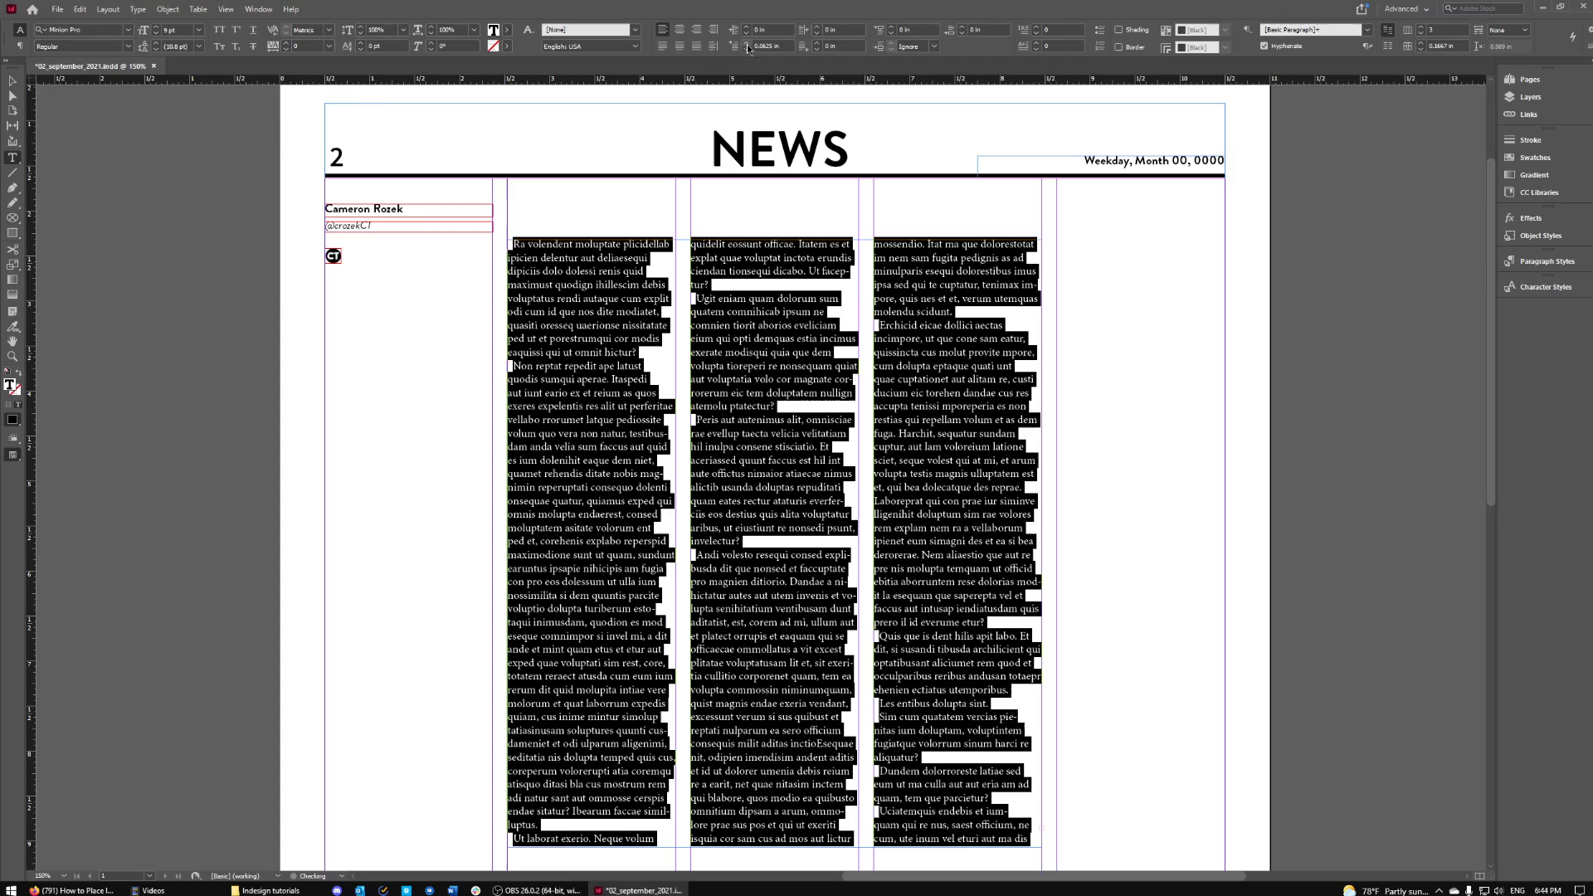
{"action": "left_click", "coordinate": [748, 47]}
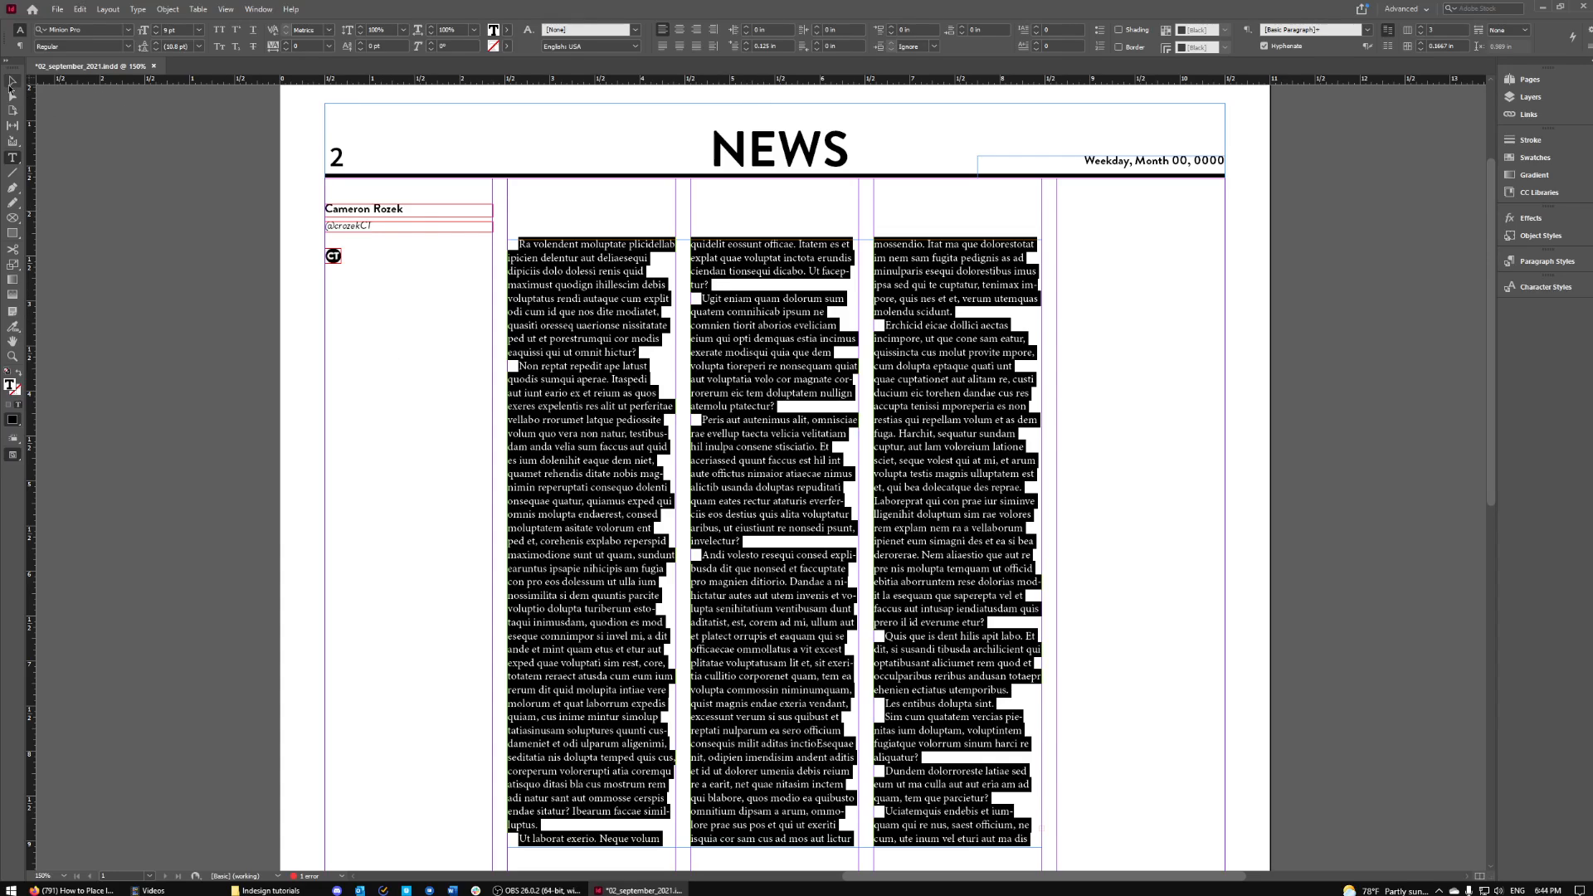
Deselect the text frame and examine the indented three-column article in preview mode
{"action": "left_click", "coordinate": [12, 81]}
{"action": "left_click", "coordinate": [1184, 451]}
{"action": "key", "text": "w"}
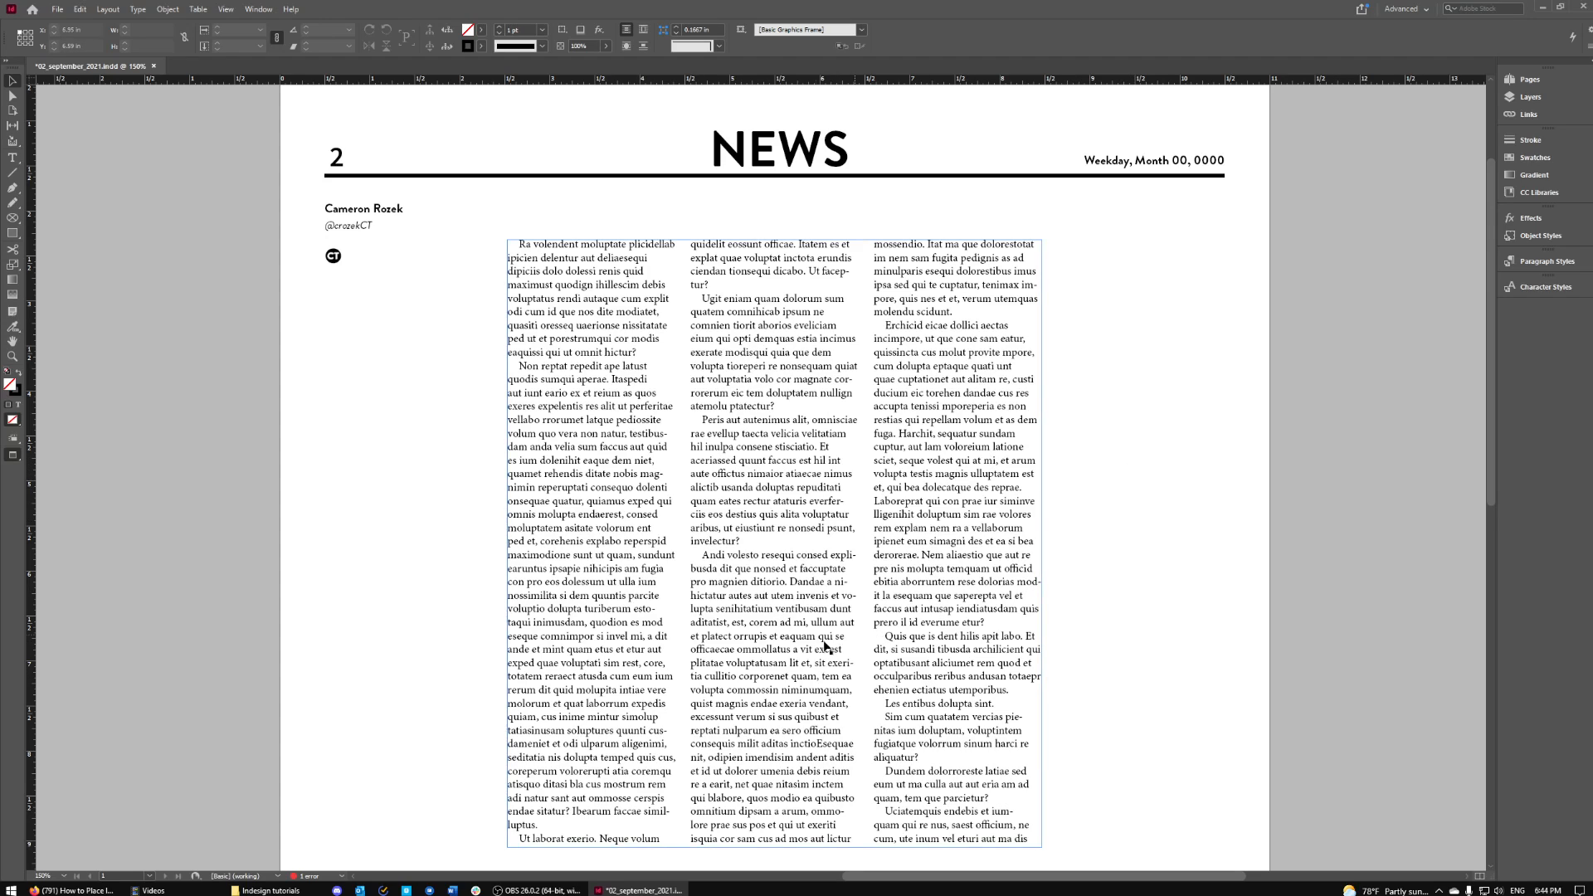
{"action": "scroll", "coordinate": [826, 647], "scroll_direction": "down", "scroll_amount": 1}
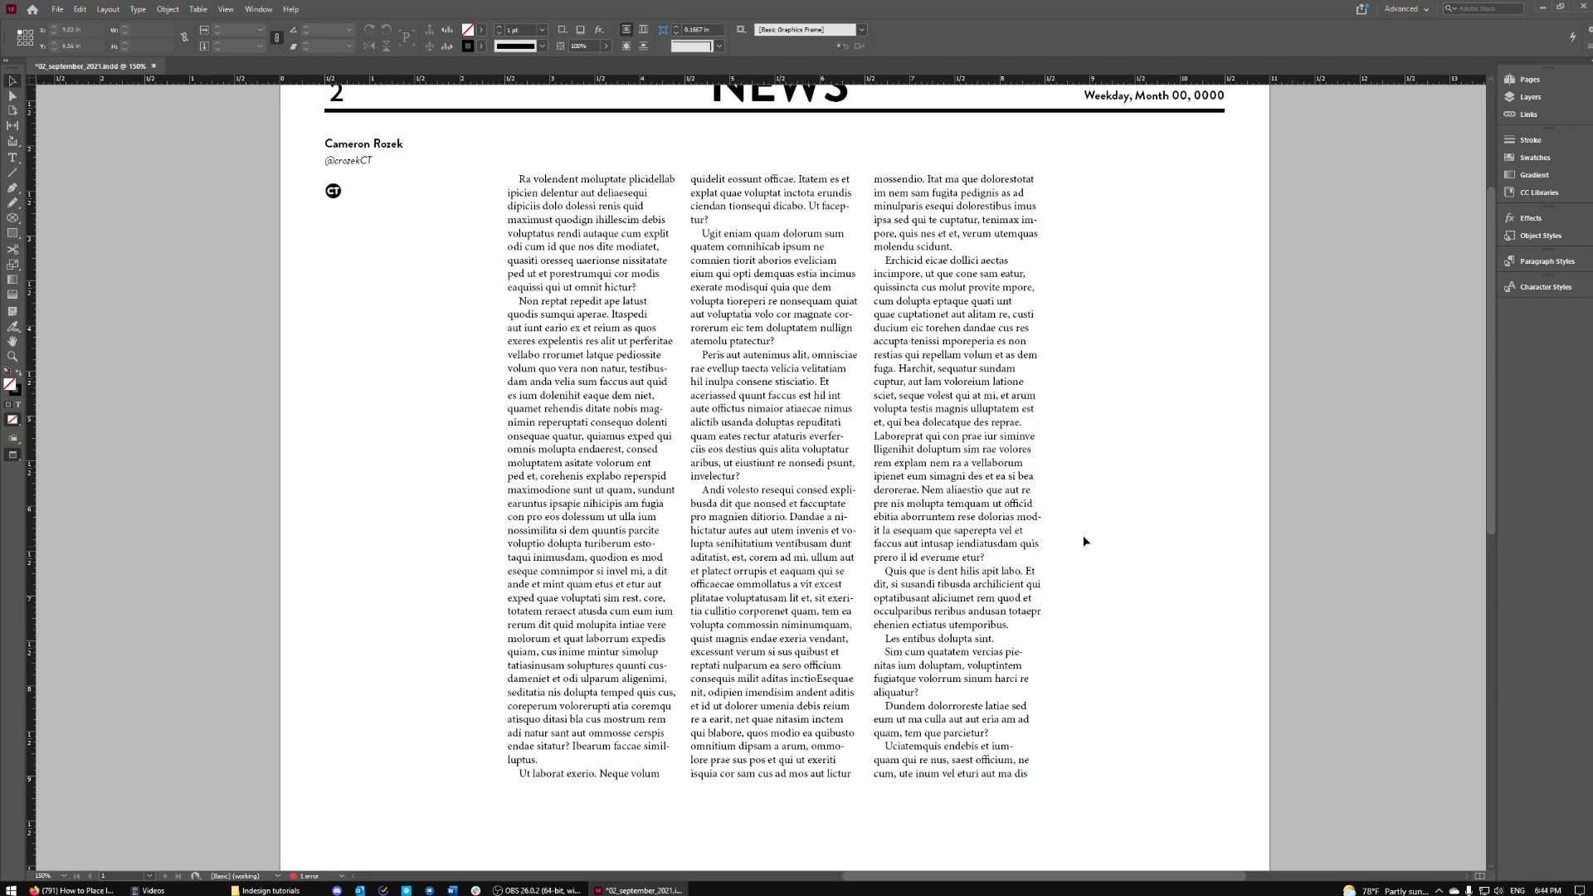
{"action": "scroll", "coordinate": [813, 473], "scroll_direction": "up", "scroll_amount": 2}
{"action": "scroll", "coordinate": [894, 497], "scroll_direction": "up", "scroll_amount": 2}
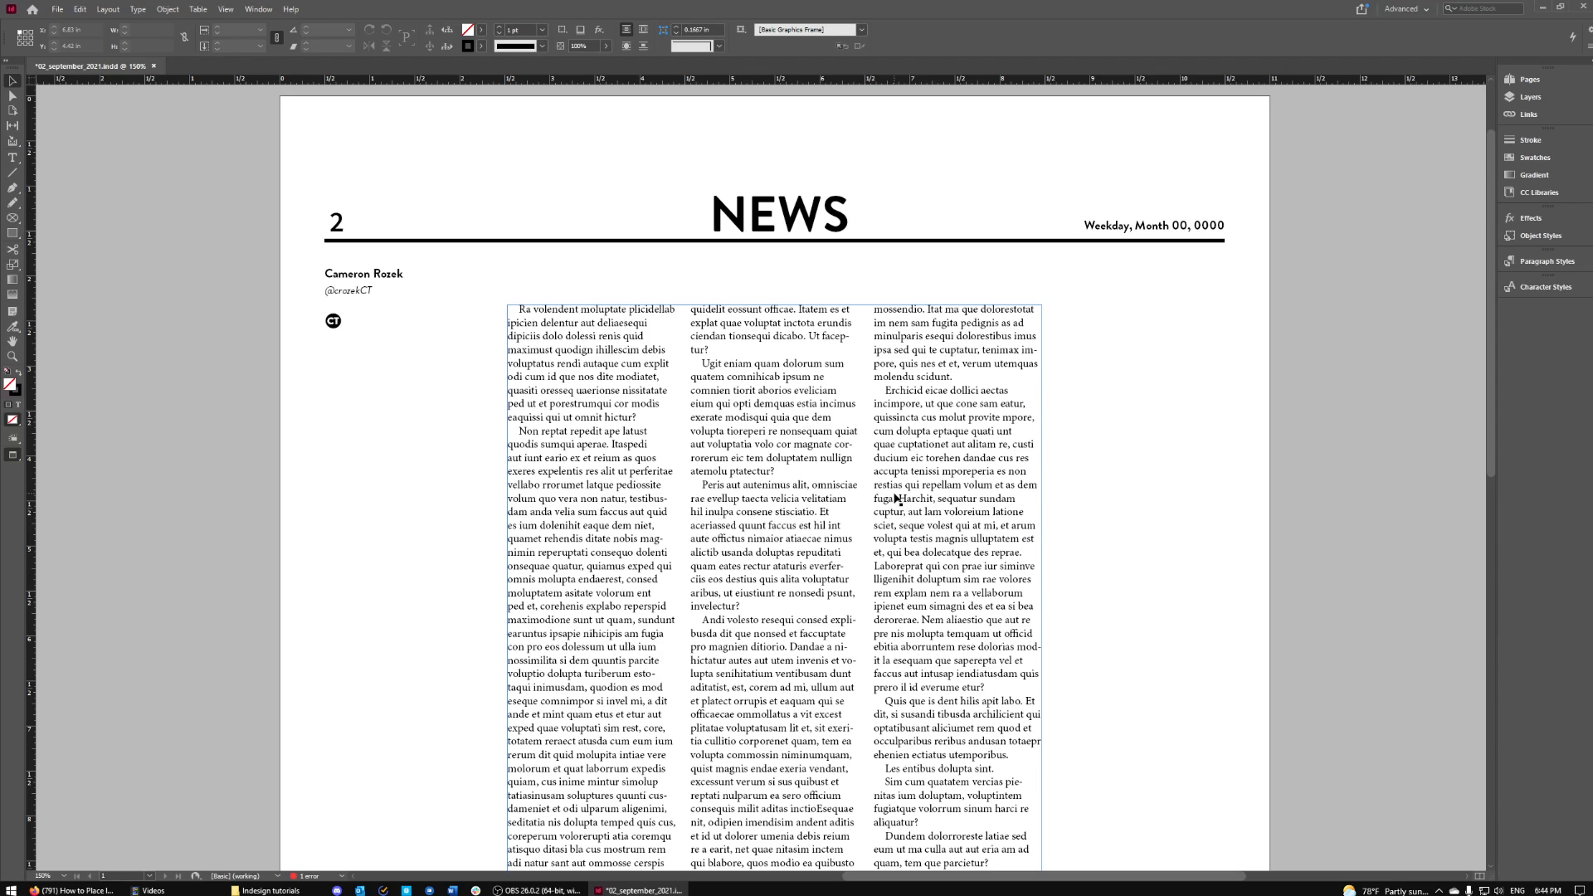
{"action": "left_click", "coordinate": [1218, 549]}
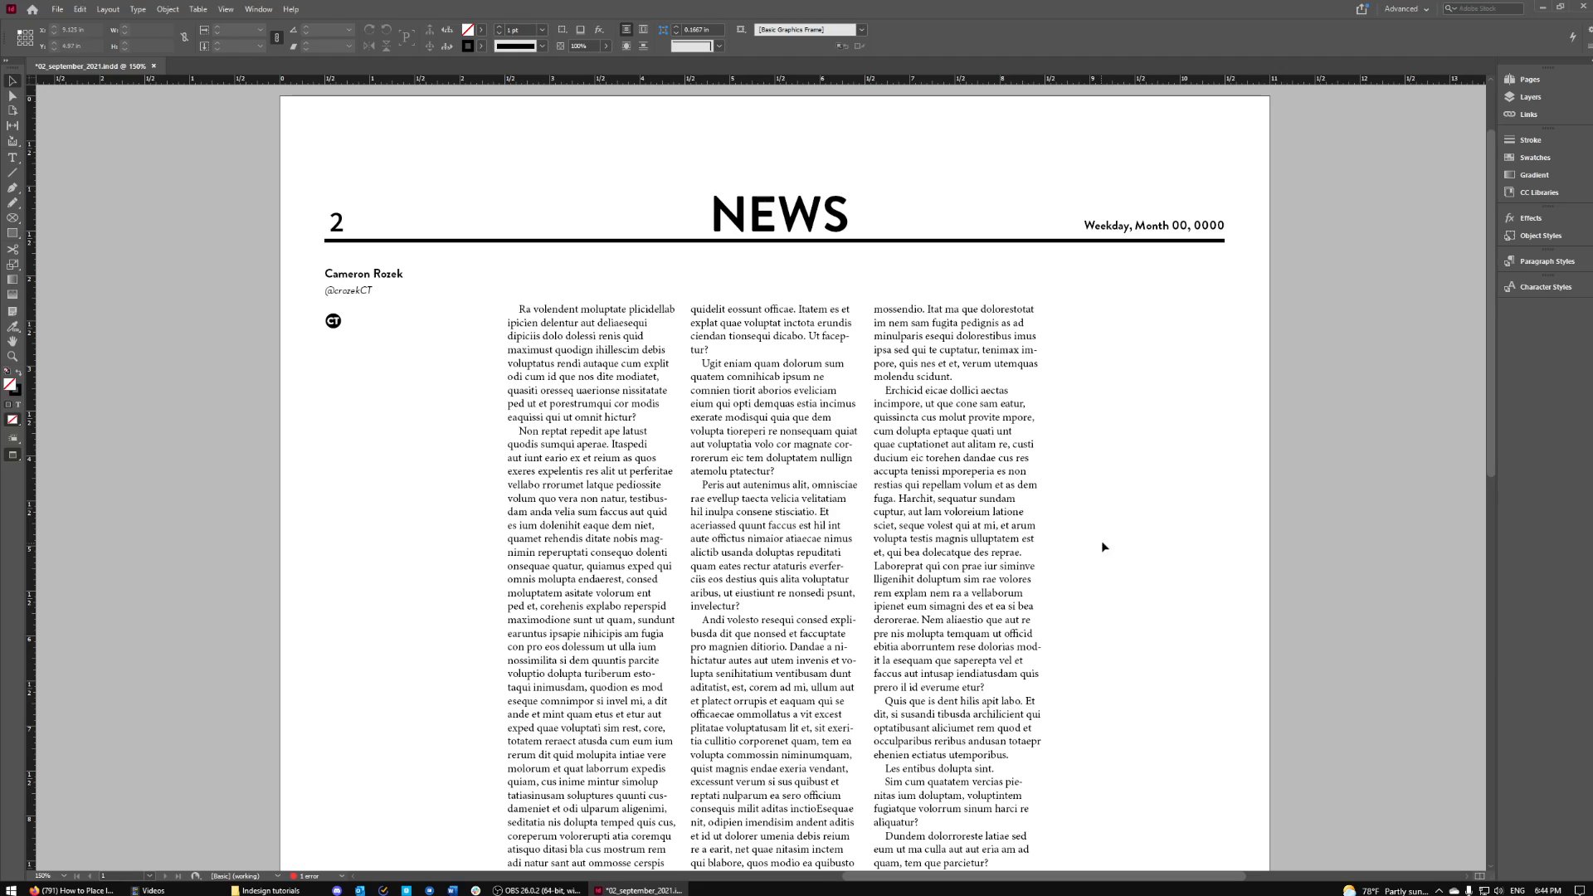
Examine the three-column article and its frame against the page column guides, comparing the normal and preview modes
{"action": "key", "text": "w"}
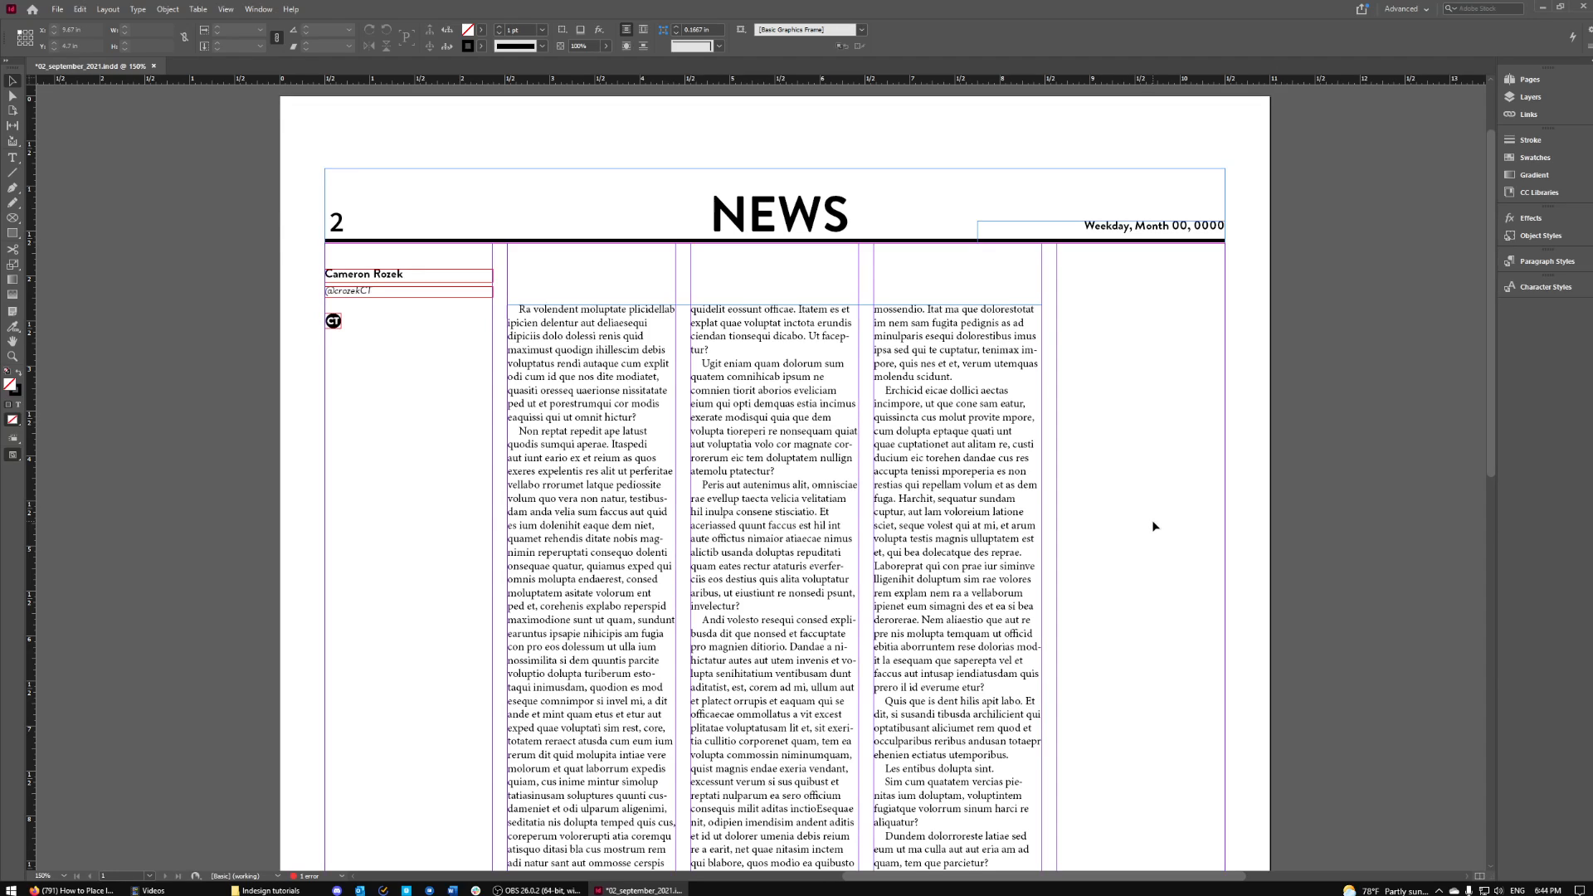
{"action": "left_click", "coordinate": [818, 493]}
{"action": "scroll", "coordinate": [954, 399], "scroll_direction": "down", "scroll_amount": 3}
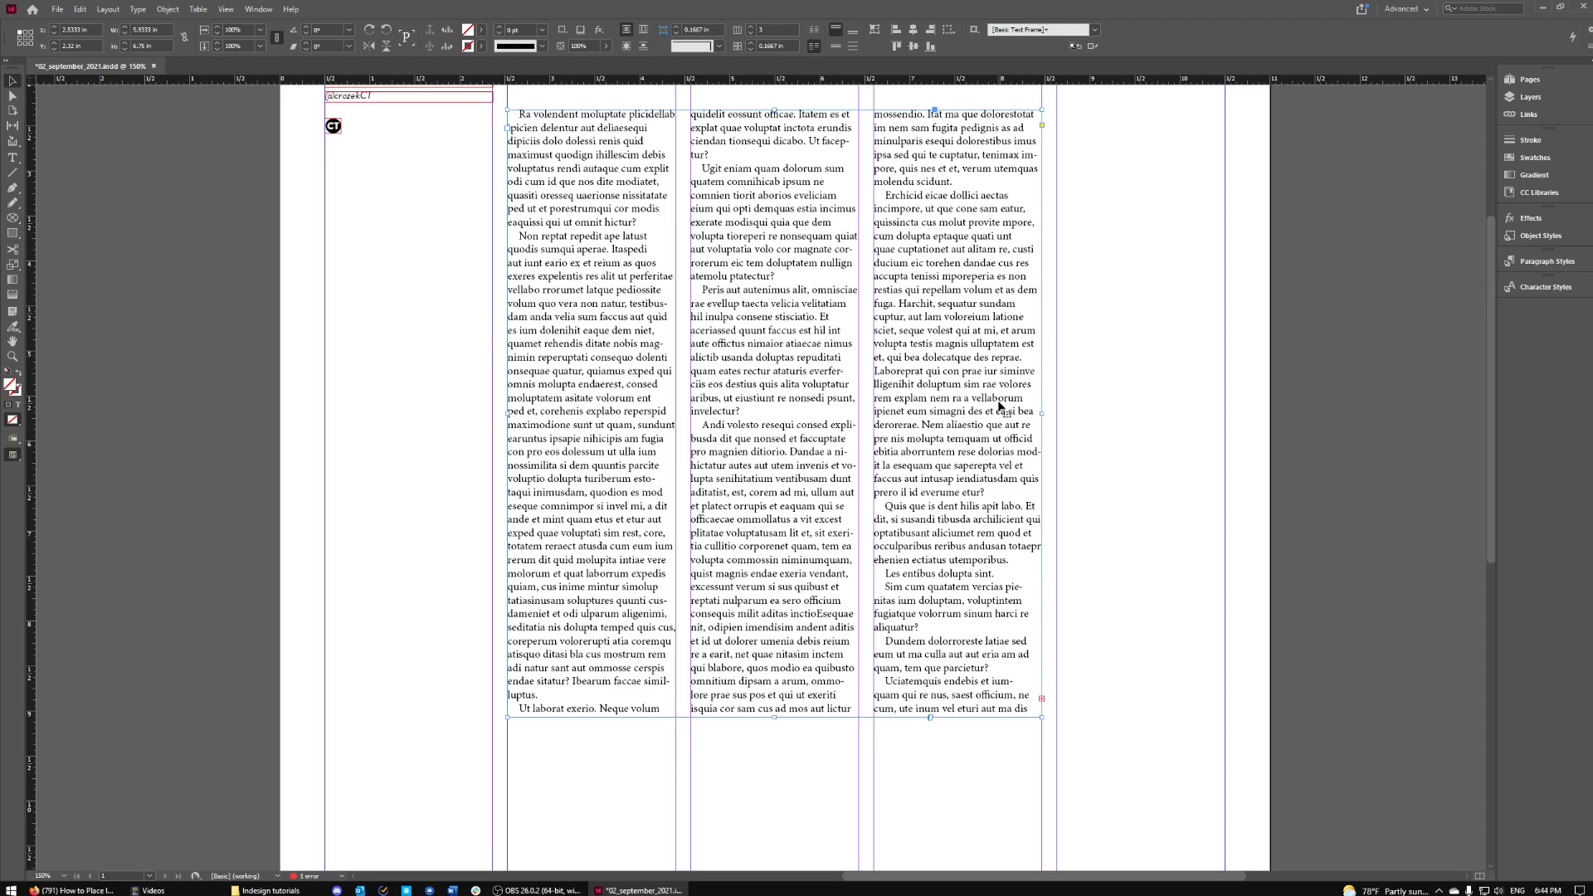
{"action": "scroll", "coordinate": [1000, 407], "scroll_direction": "up", "scroll_amount": 3}
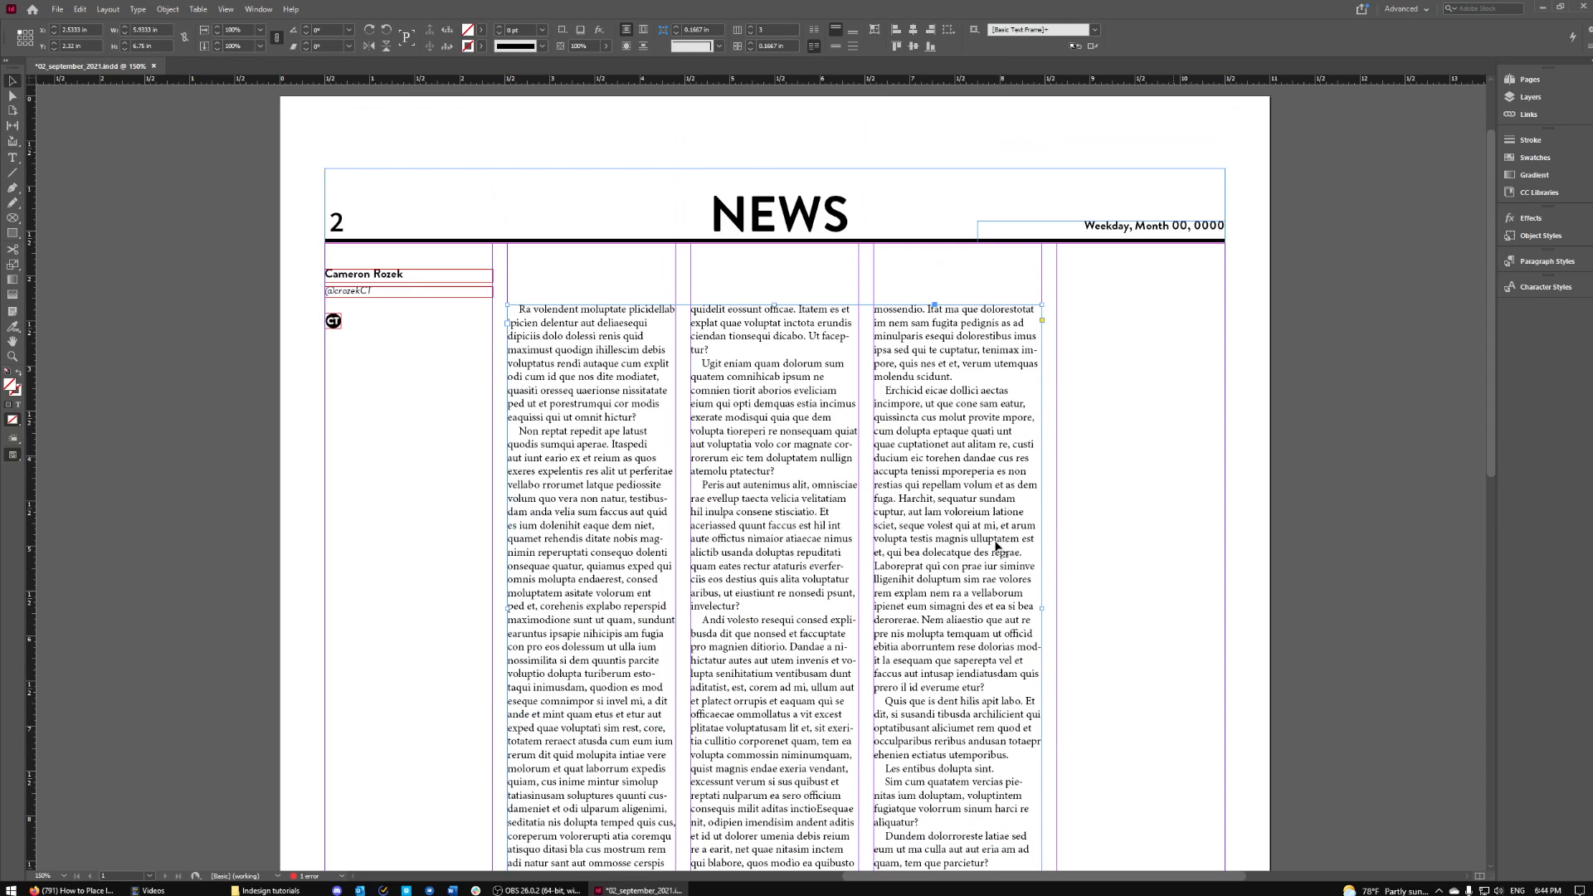
{"action": "left_click", "coordinate": [1195, 448]}
{"action": "key", "text": "w"}
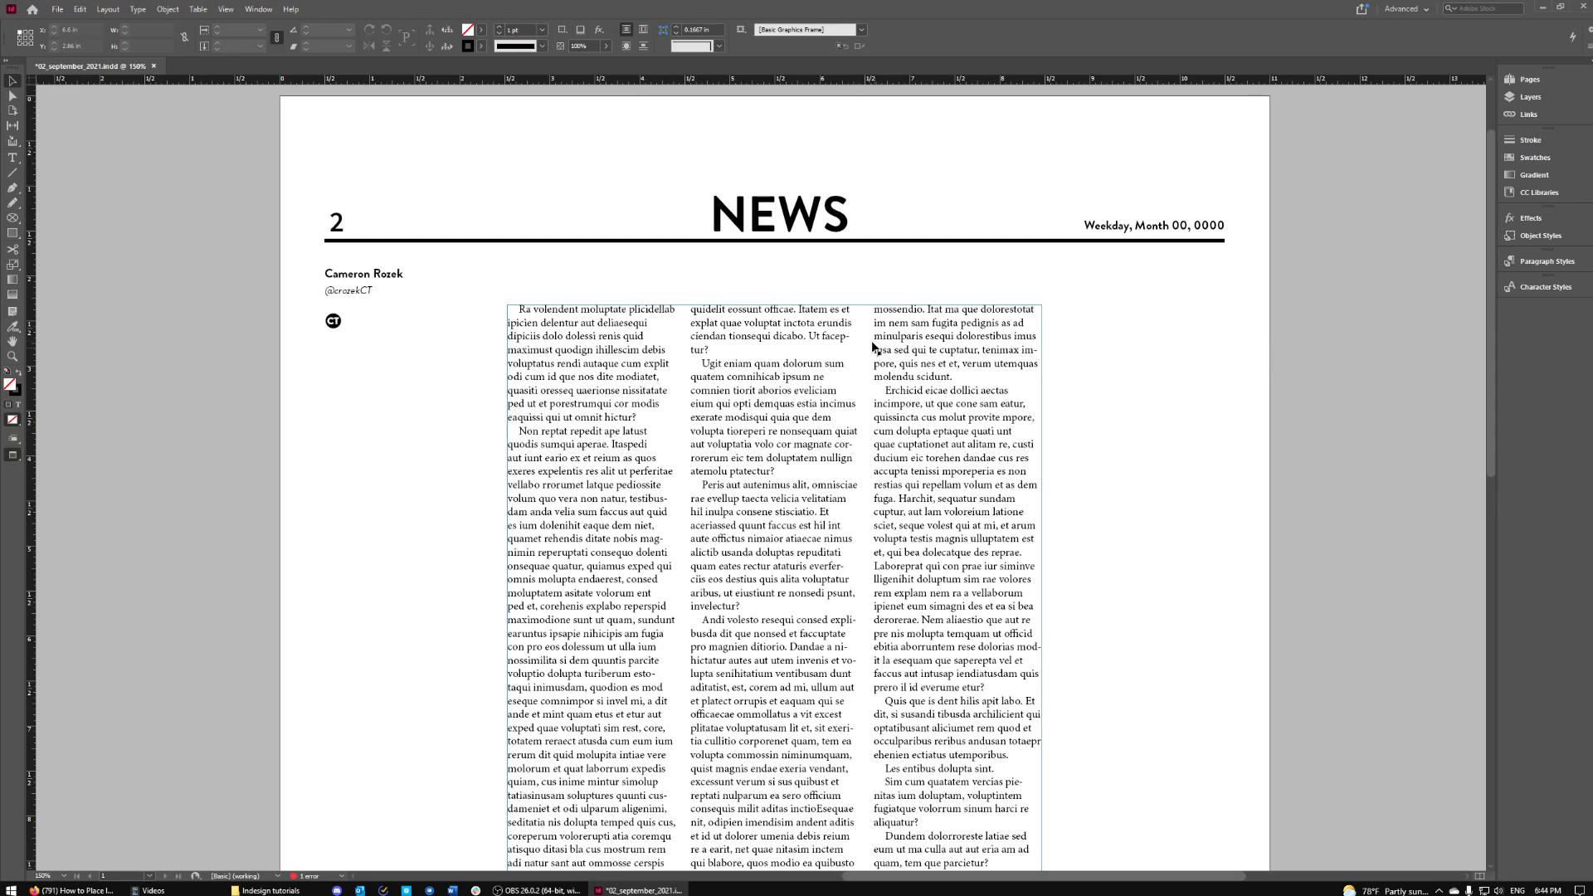
{"action": "scroll", "coordinate": [841, 730], "scroll_direction": "down", "scroll_amount": 2}
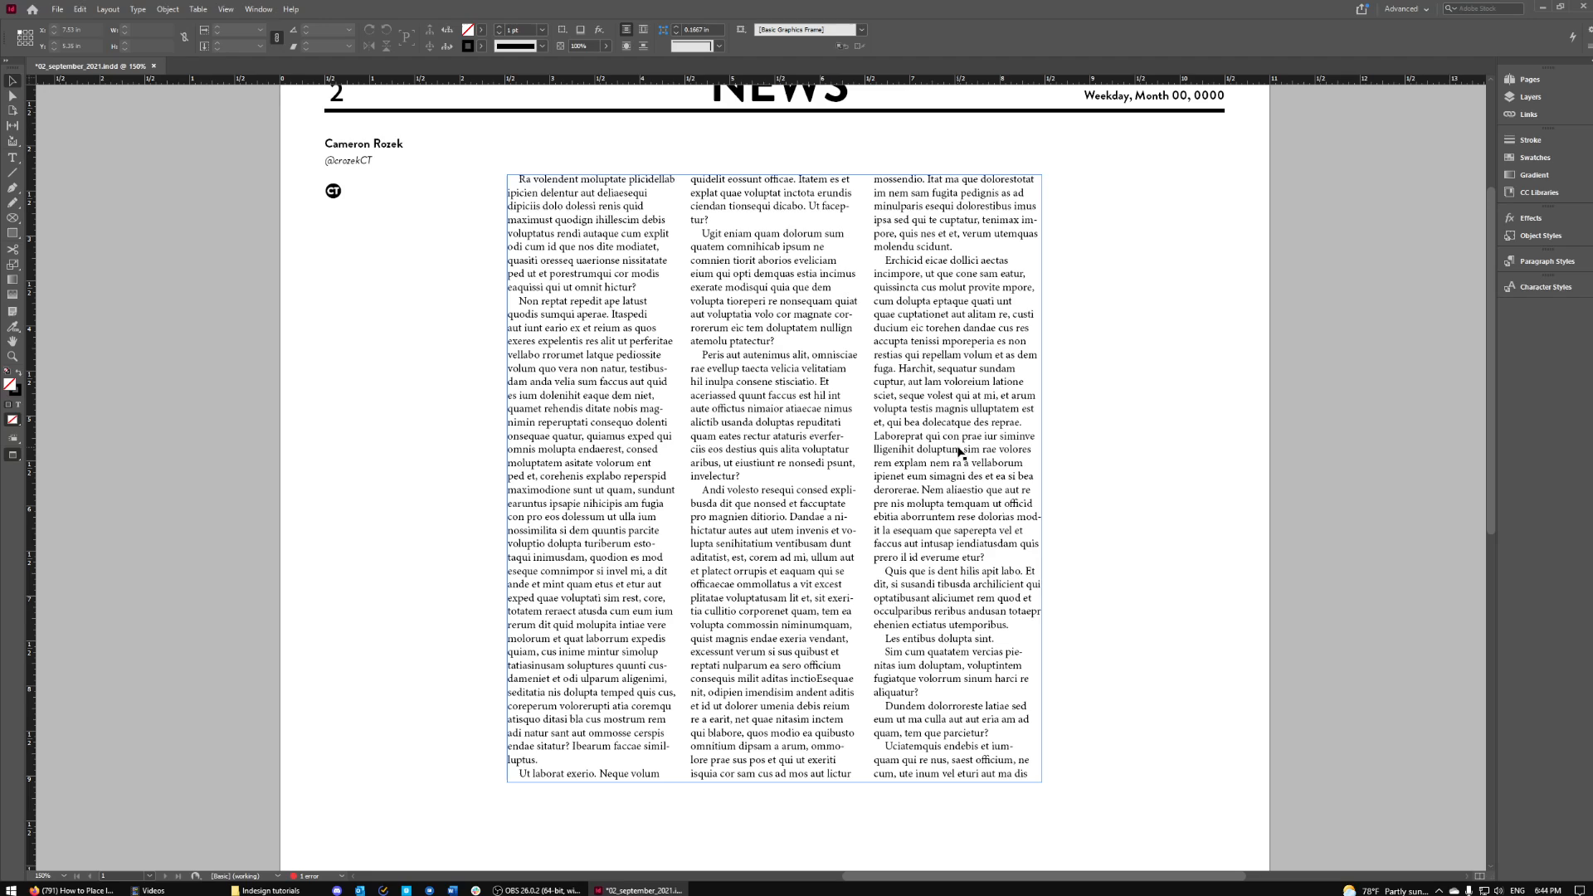
{"action": "left_click", "coordinate": [850, 447]}
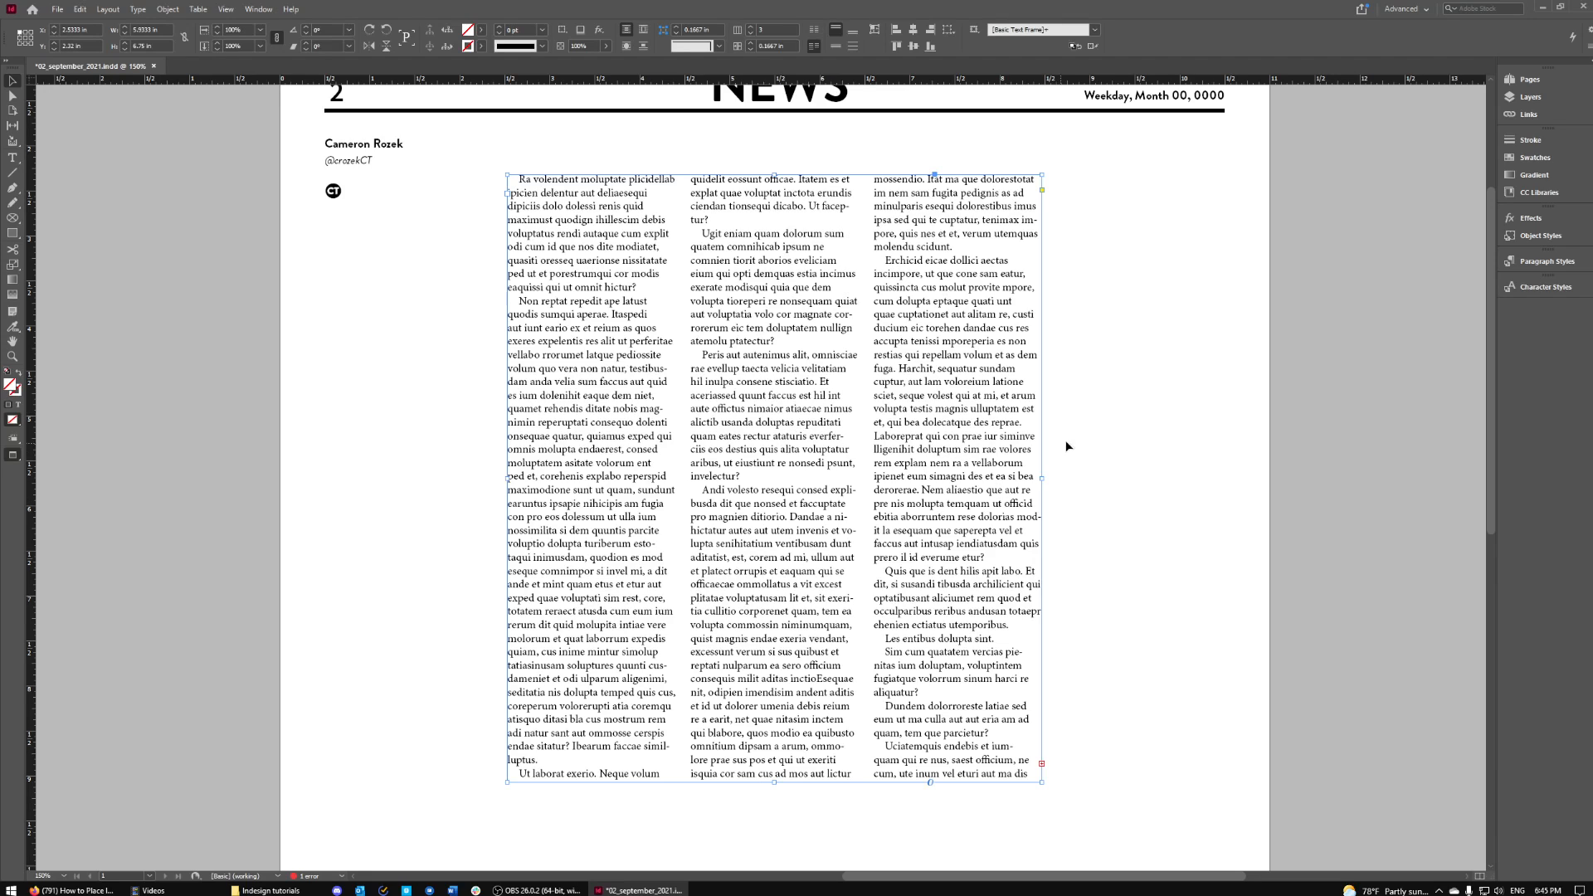
{"action": "key", "text": "w"}
{"action": "left_click", "coordinate": [1195, 465]}
{"action": "scroll", "coordinate": [854, 411], "scroll_direction": "up", "scroll_amount": 2}
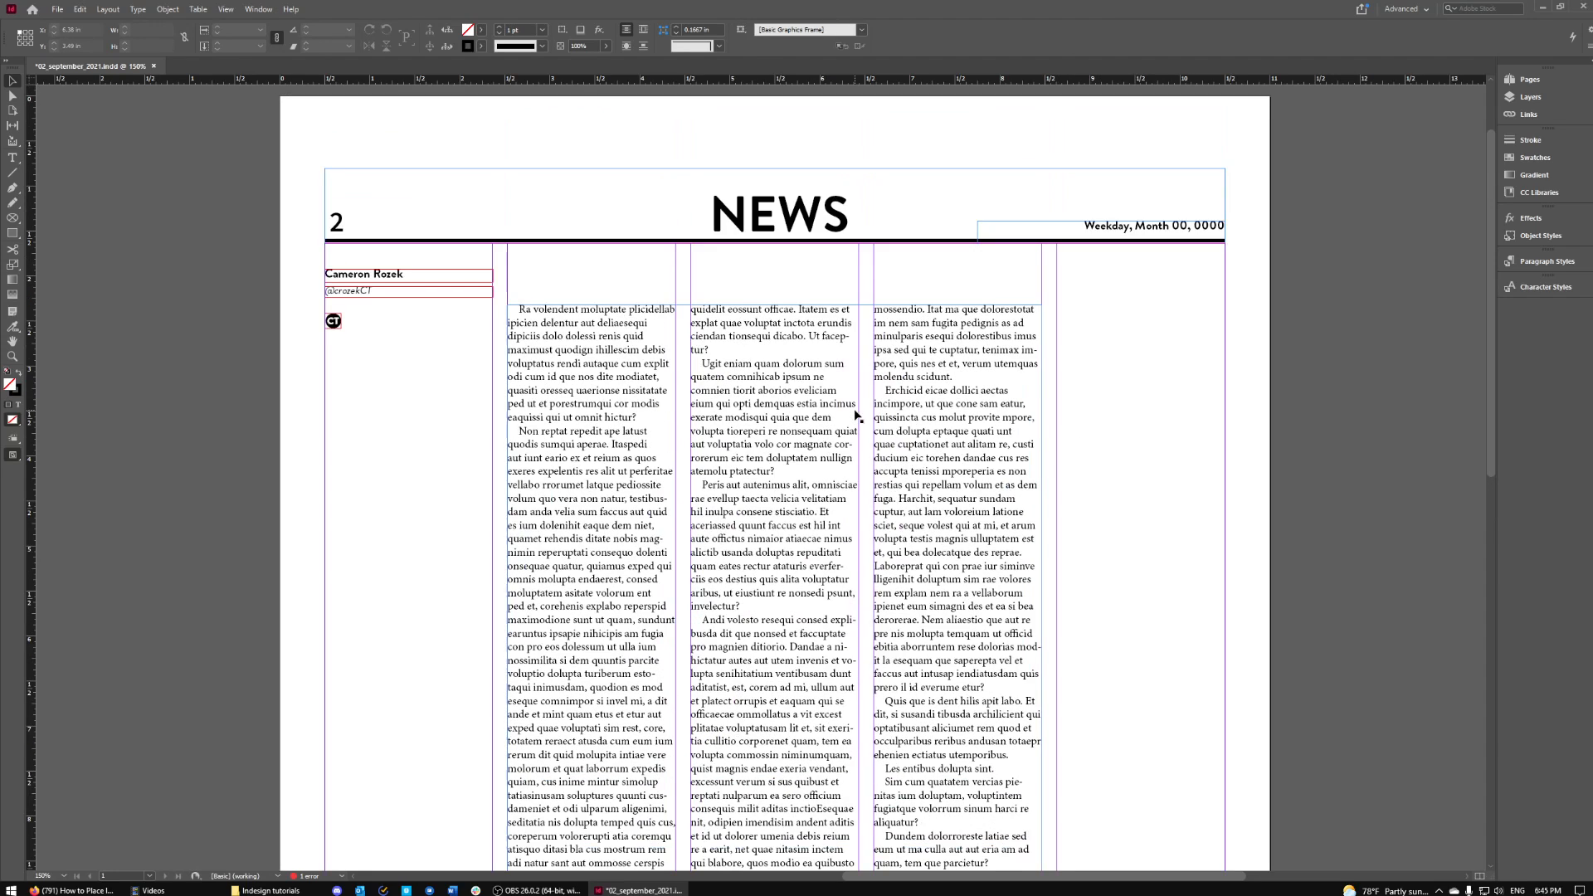
Select all the article text, try centered and left alignment, and justify it with the last lines aligned left
{"action": "triple_click", "coordinate": [825, 498]}
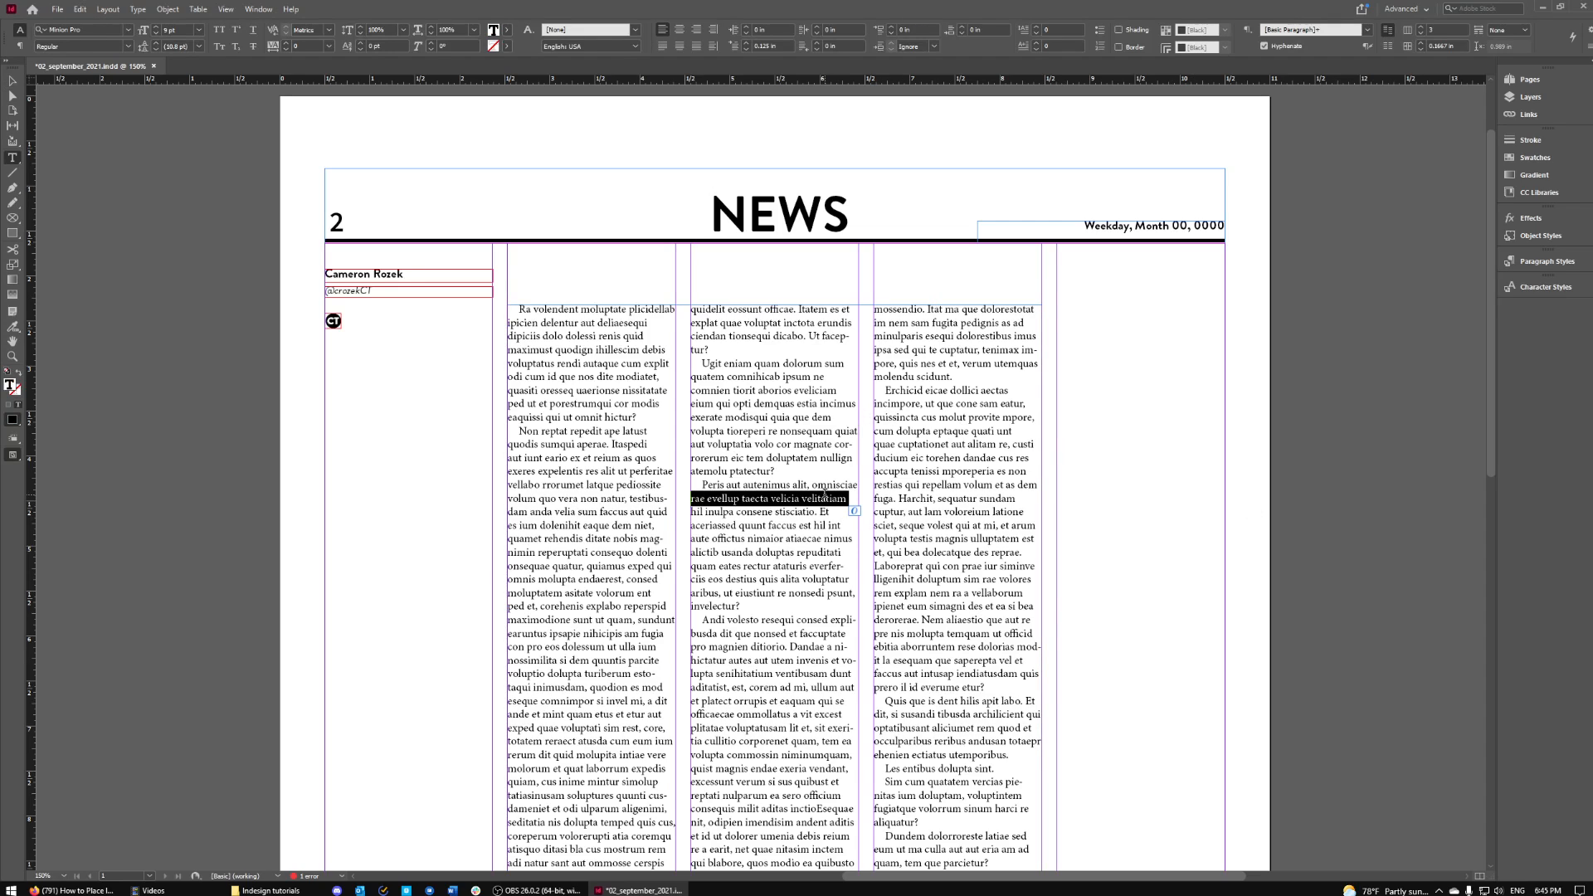
{"action": "key", "text": "ctrl+a"}
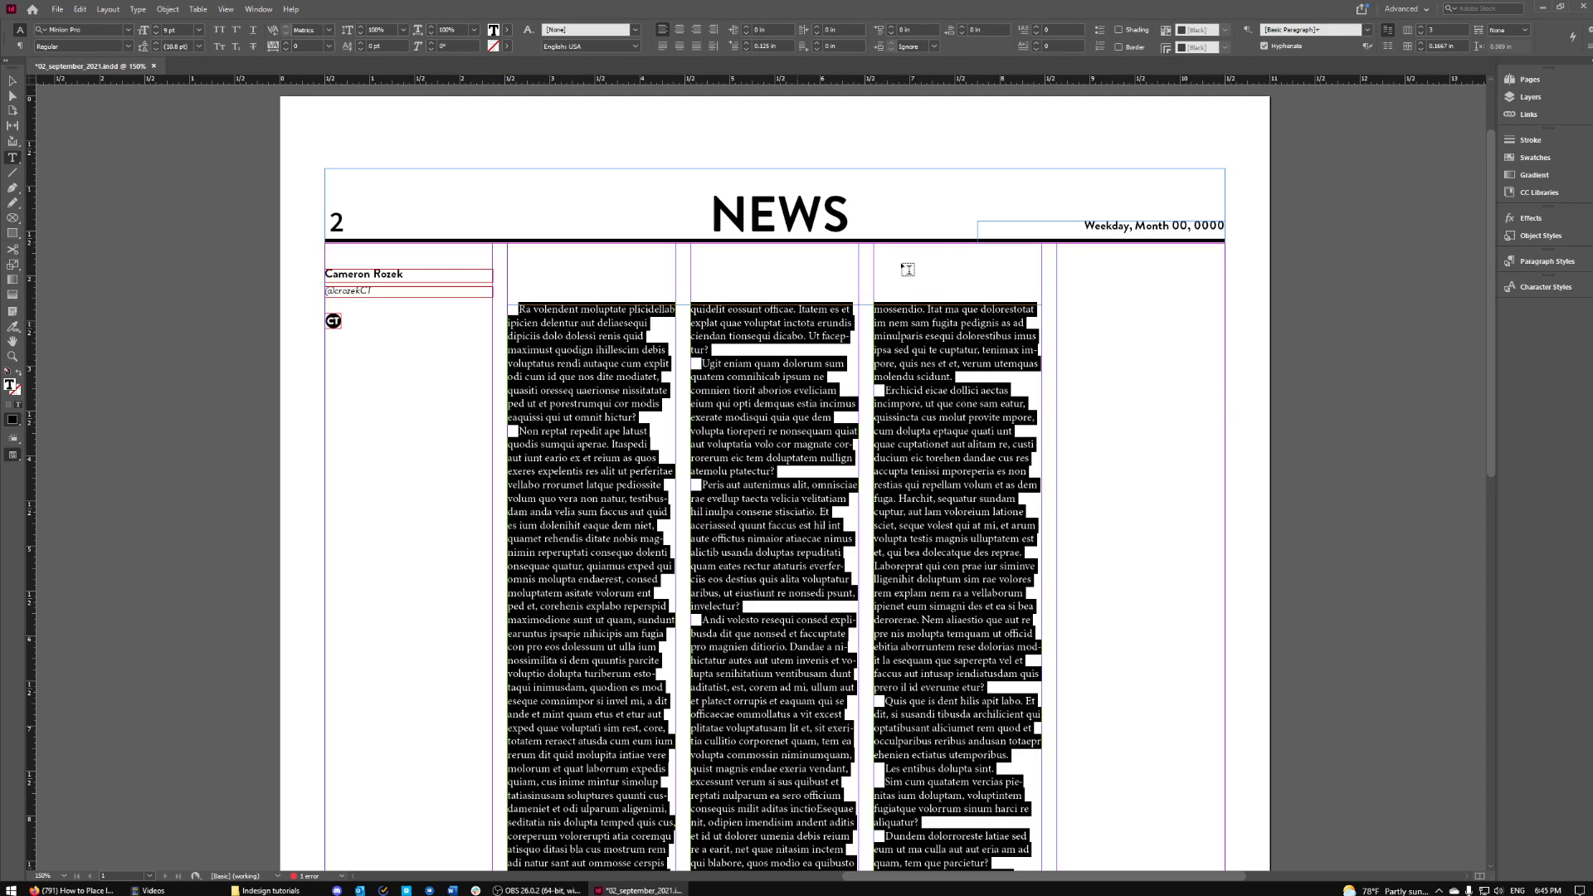
{"action": "left_click", "coordinate": [680, 31]}
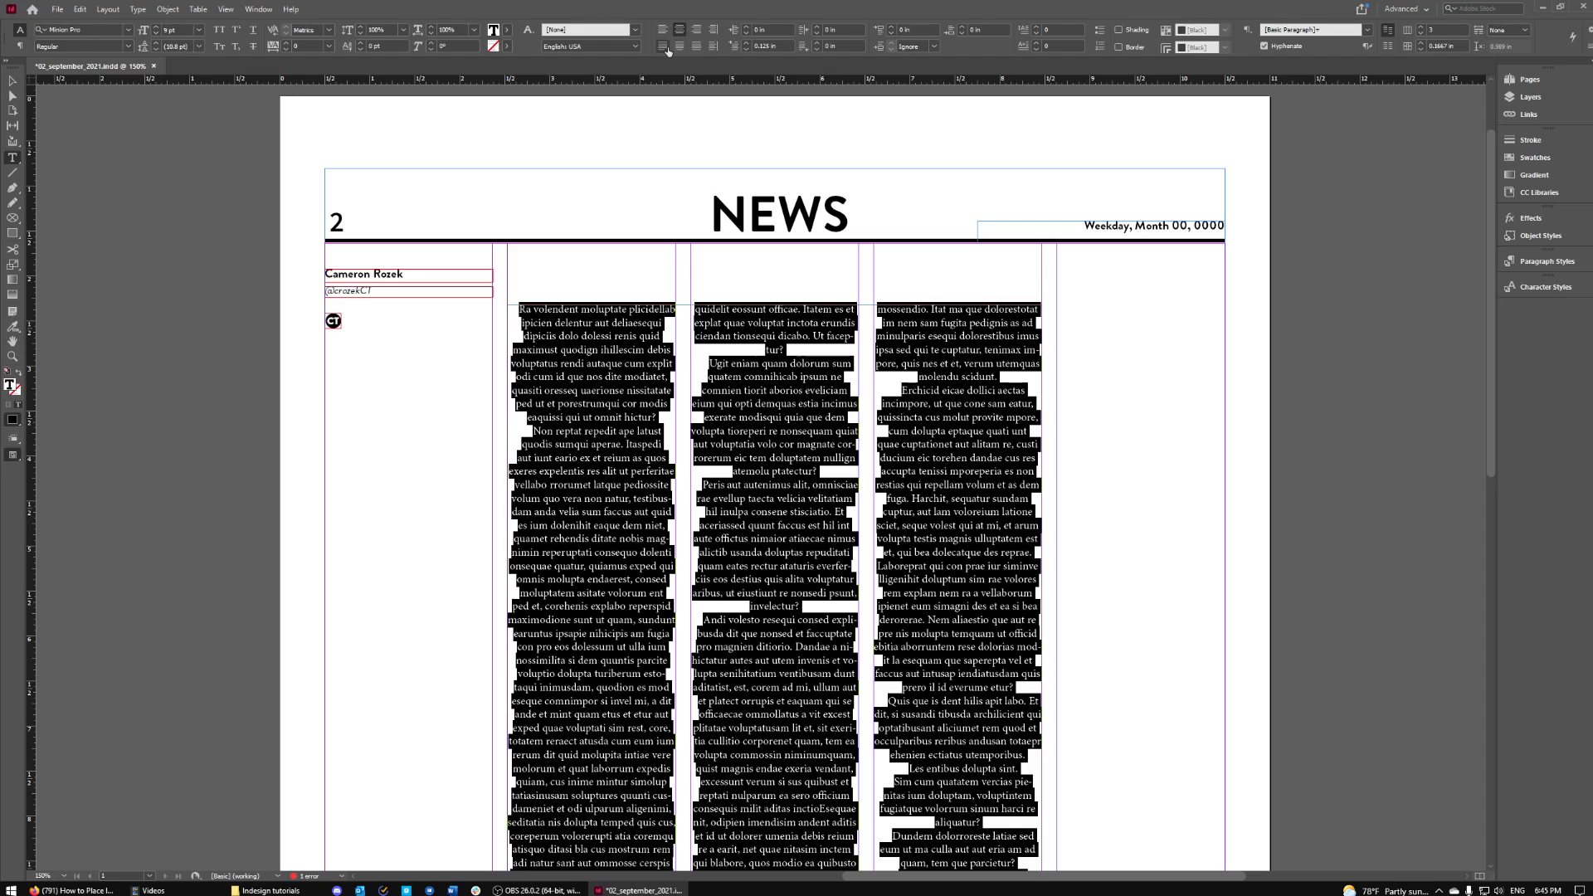
{"action": "left_click", "coordinate": [669, 32]}
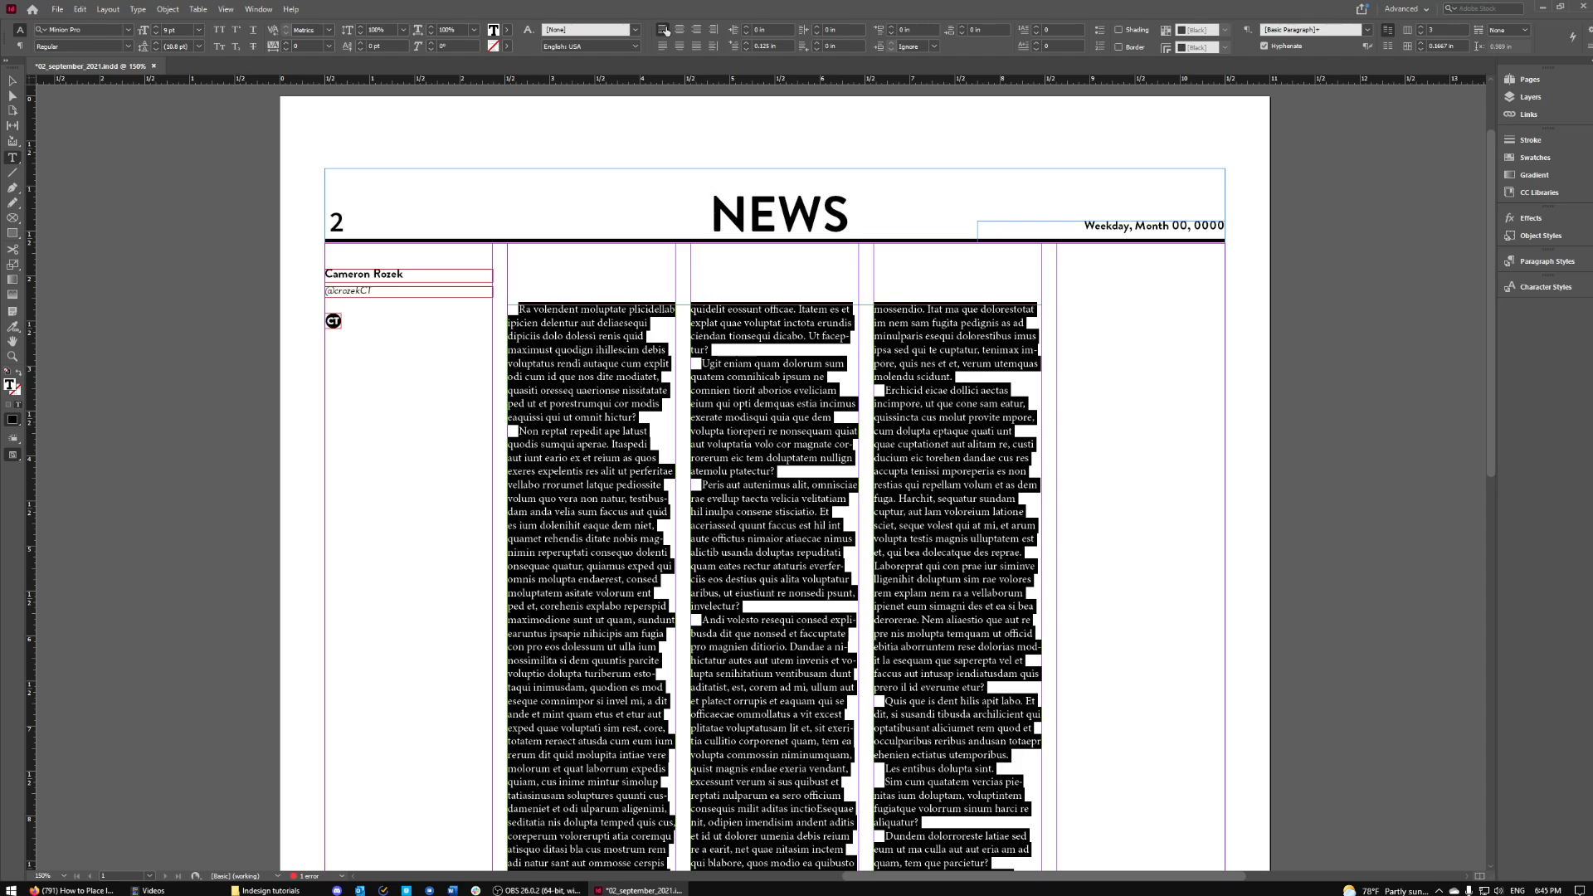
{"action": "left_click", "coordinate": [662, 31]}
{"action": "left_click", "coordinate": [660, 47]}
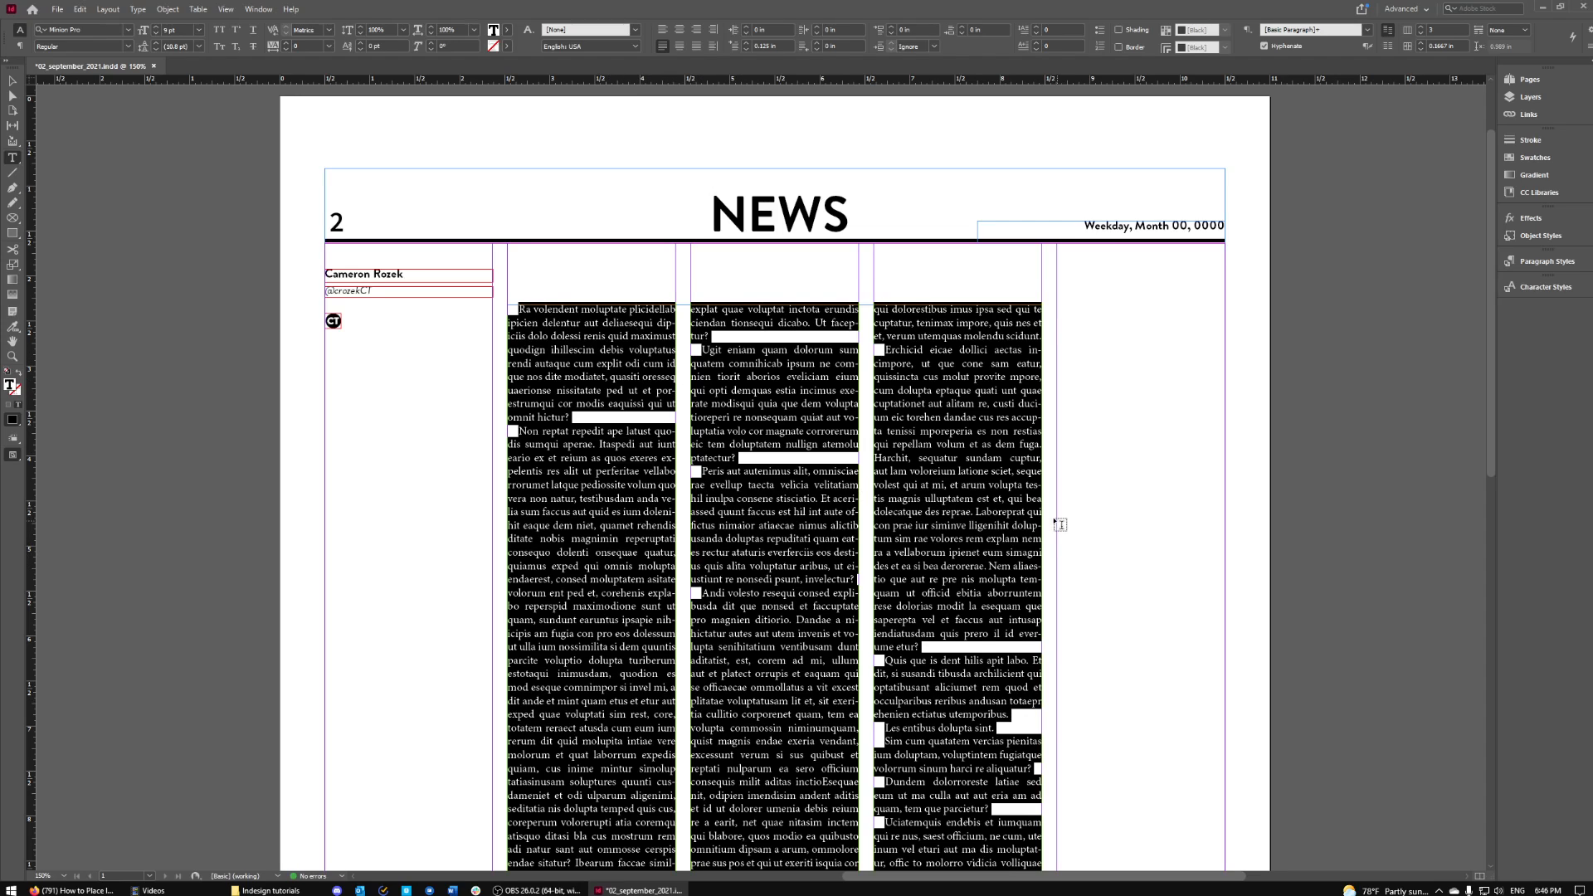
{"action": "scroll", "coordinate": [1057, 521], "scroll_direction": "down", "scroll_amount": 2}
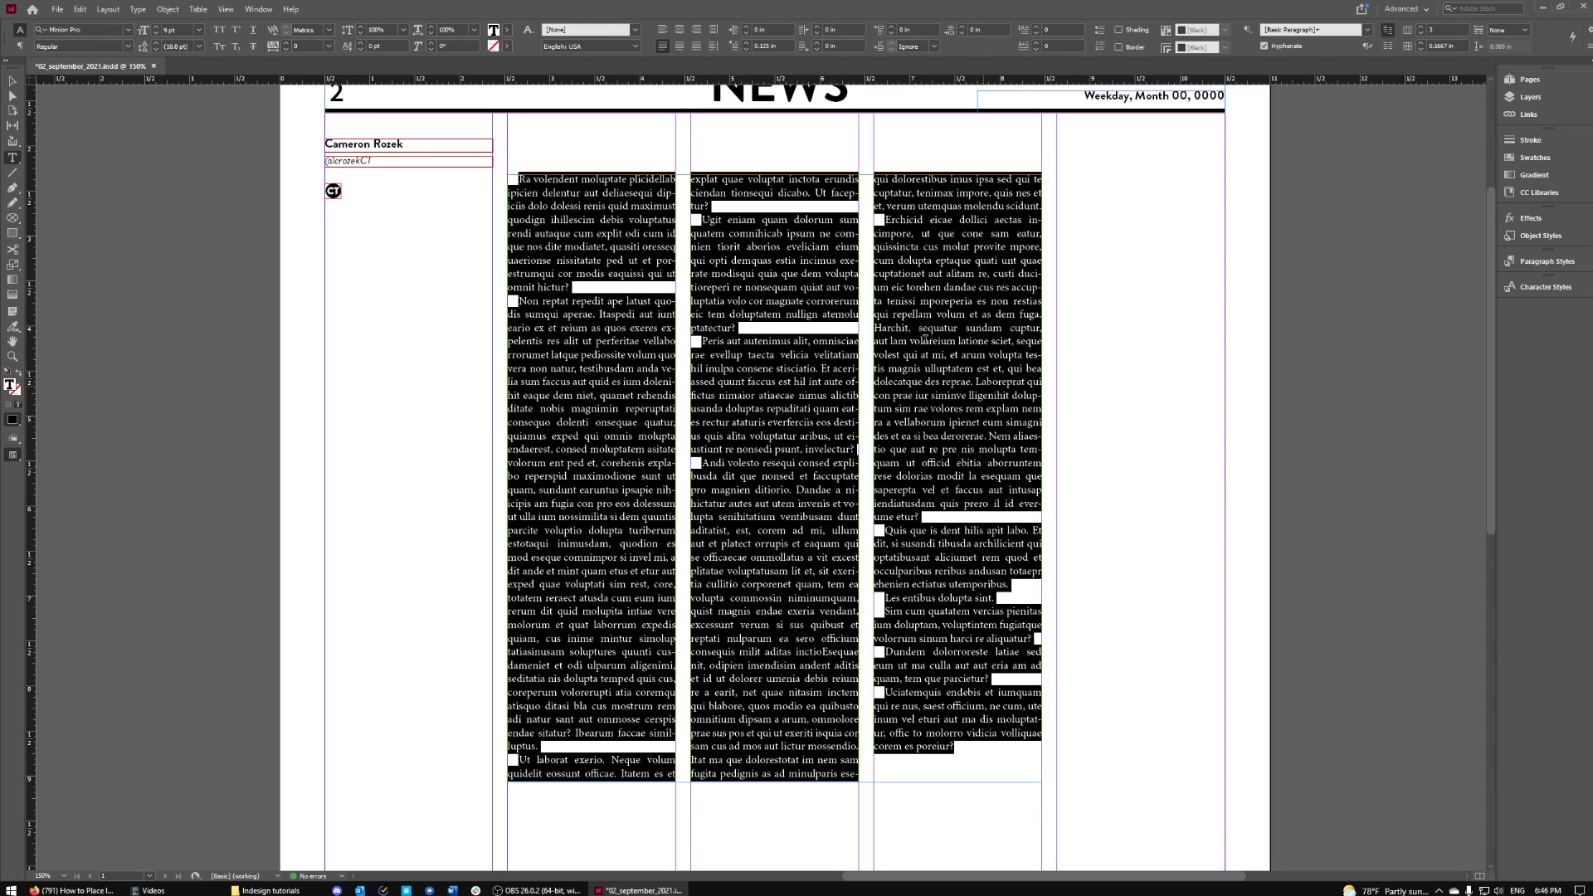
Try justifying every line of the article, including the last lines of paragraphs, and show the page in preview mode
{"action": "left_click", "coordinate": [762, 342]}
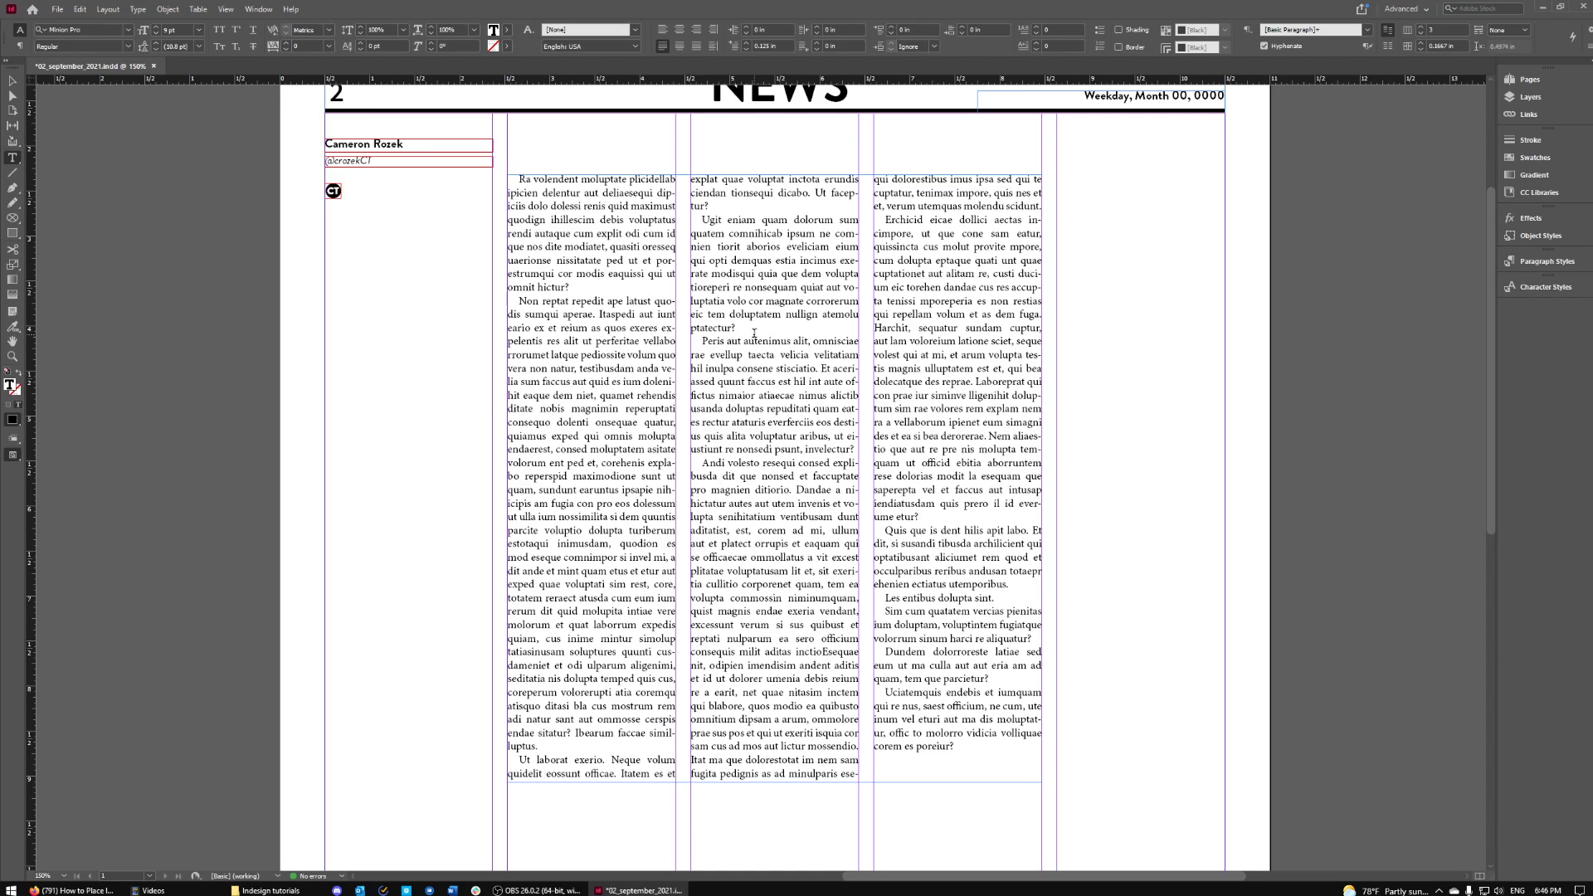
{"action": "key", "text": "ctrl+a"}
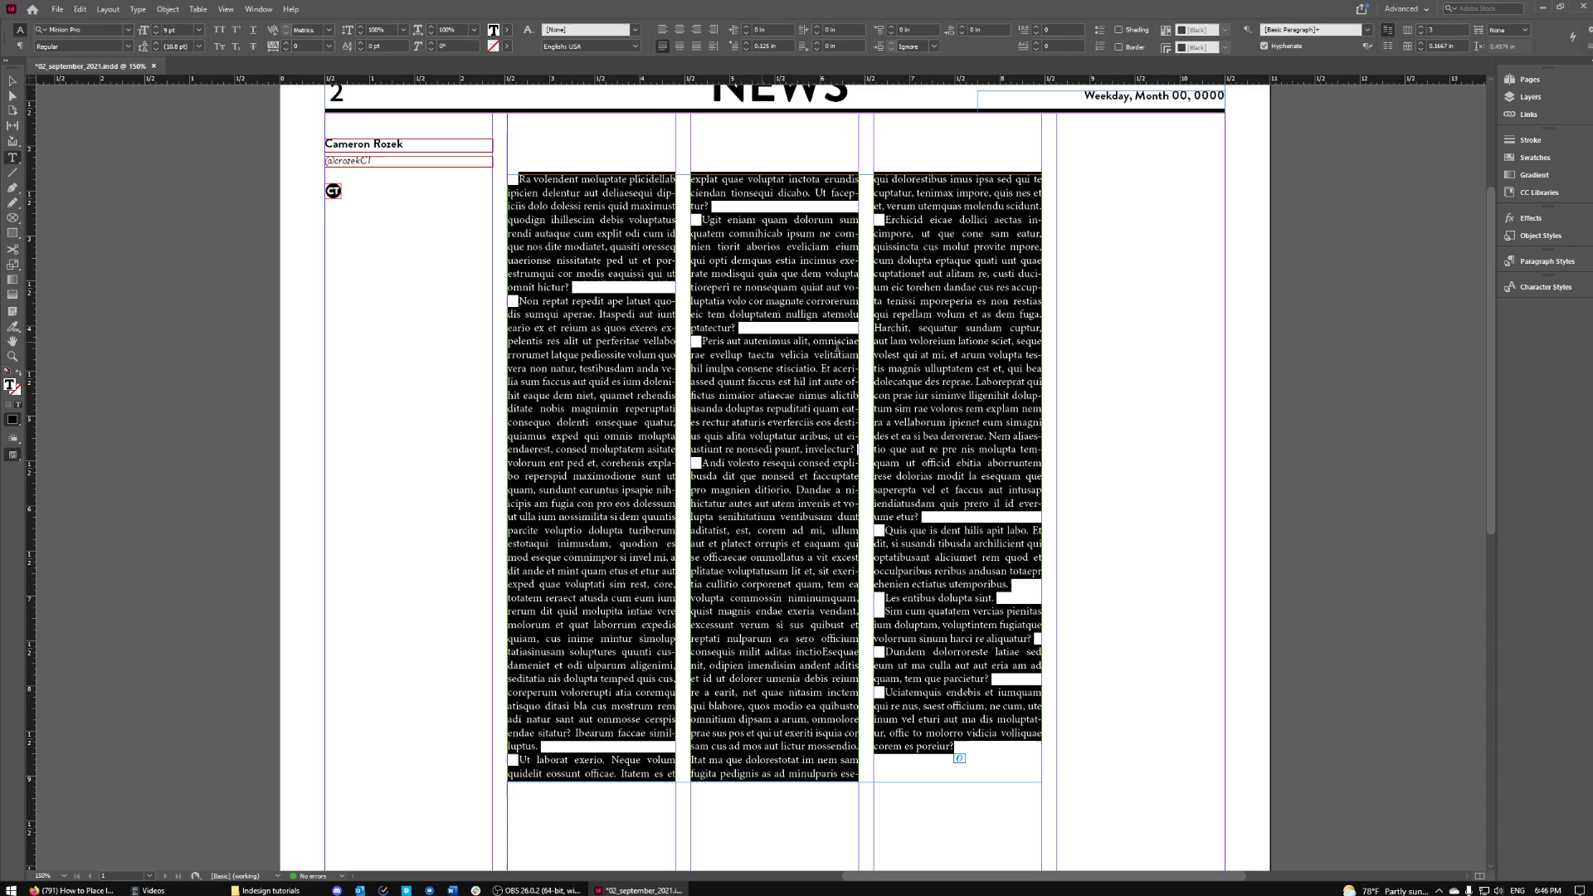
{"action": "left_click", "coordinate": [696, 46]}
{"action": "left_click", "coordinate": [1175, 407]}
{"action": "key", "text": "w"}
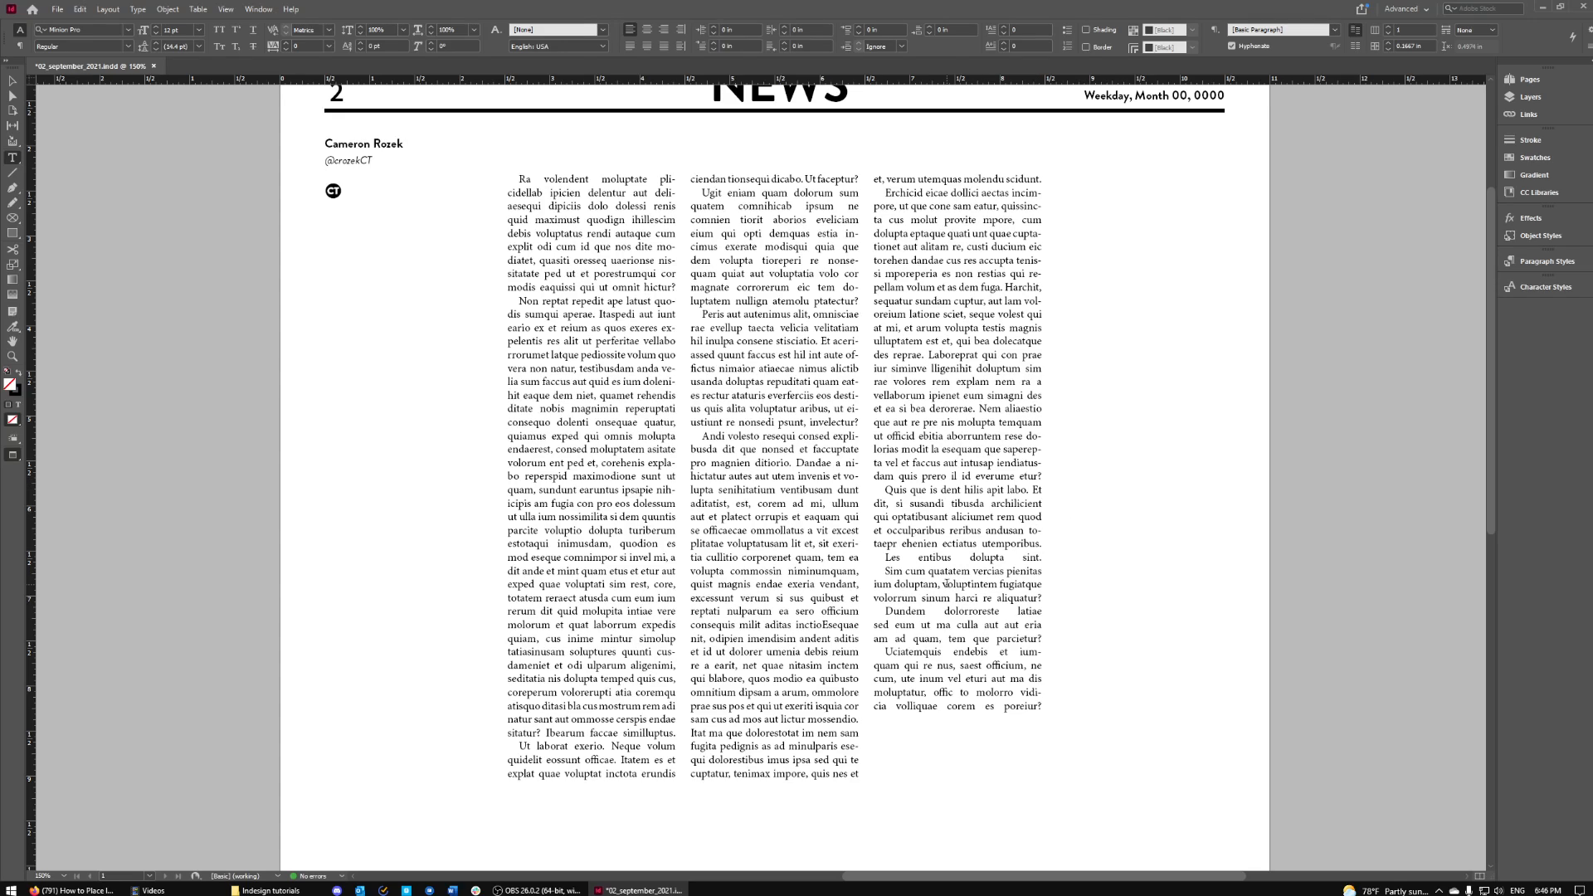
Return the whole article to justified alignment with the last lines aligned left and deselect the text
{"action": "triple_click", "coordinate": [809, 461]}
{"action": "key", "text": "ctrl+a"}
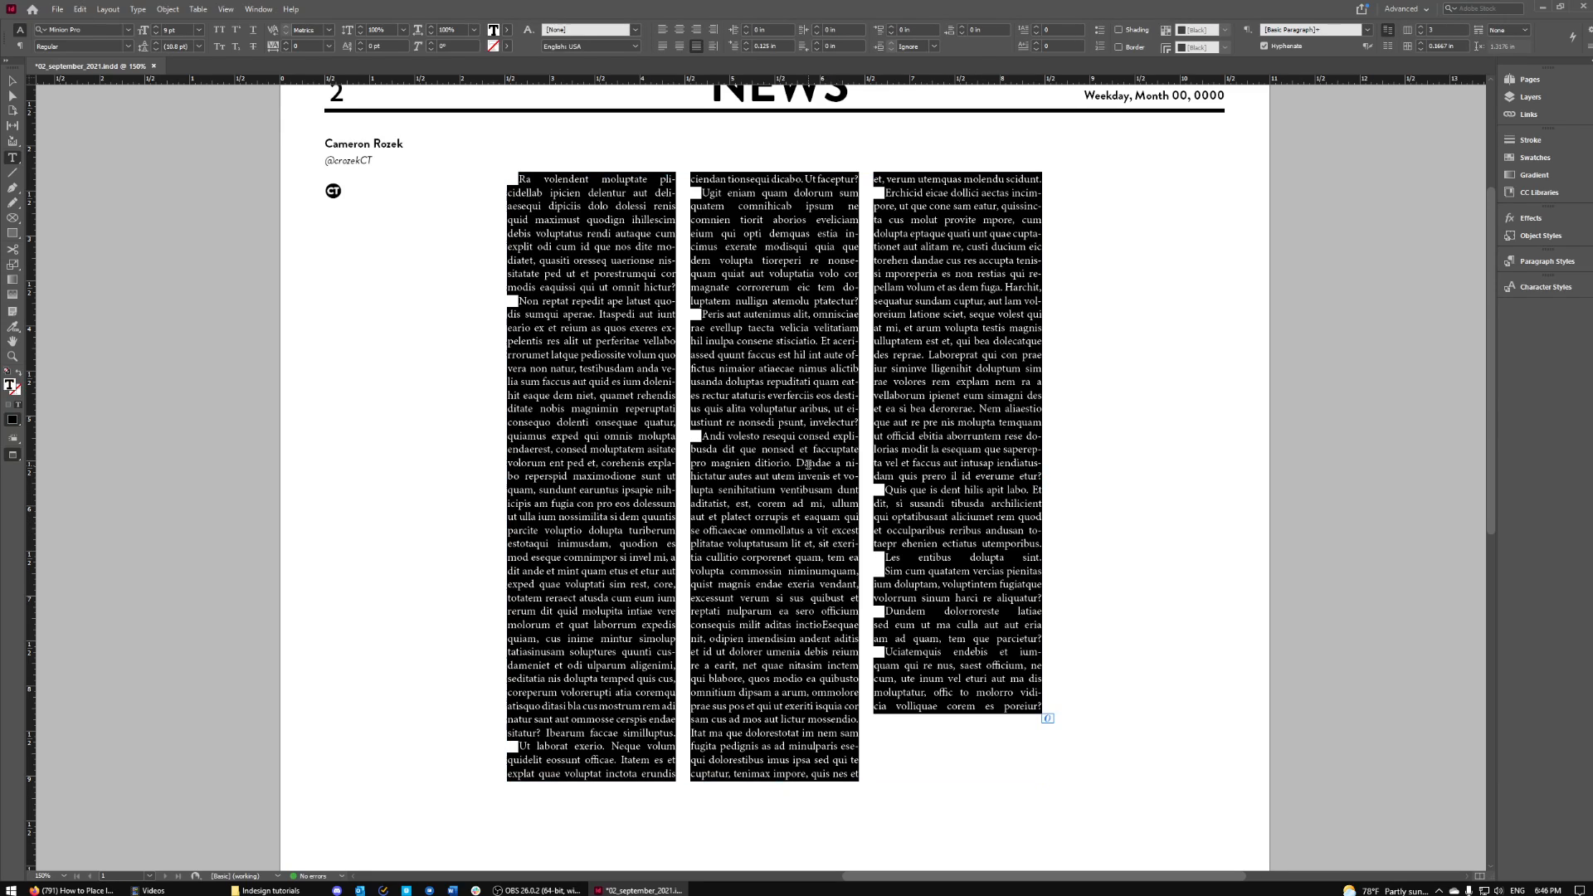
{"action": "left_click", "coordinate": [663, 47]}
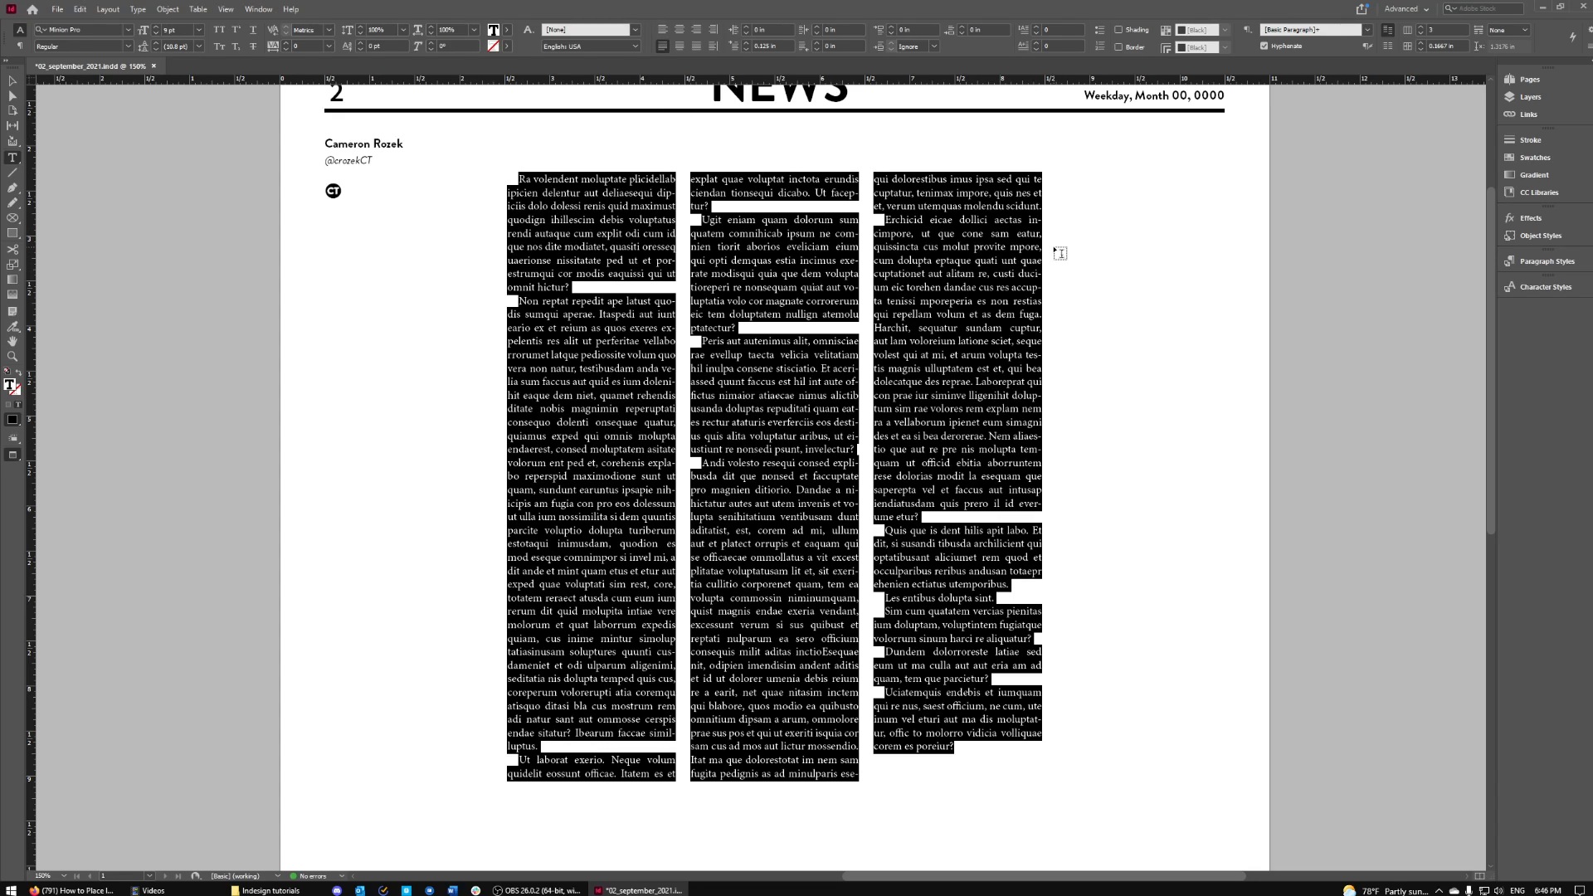
{"action": "left_click", "coordinate": [969, 379]}
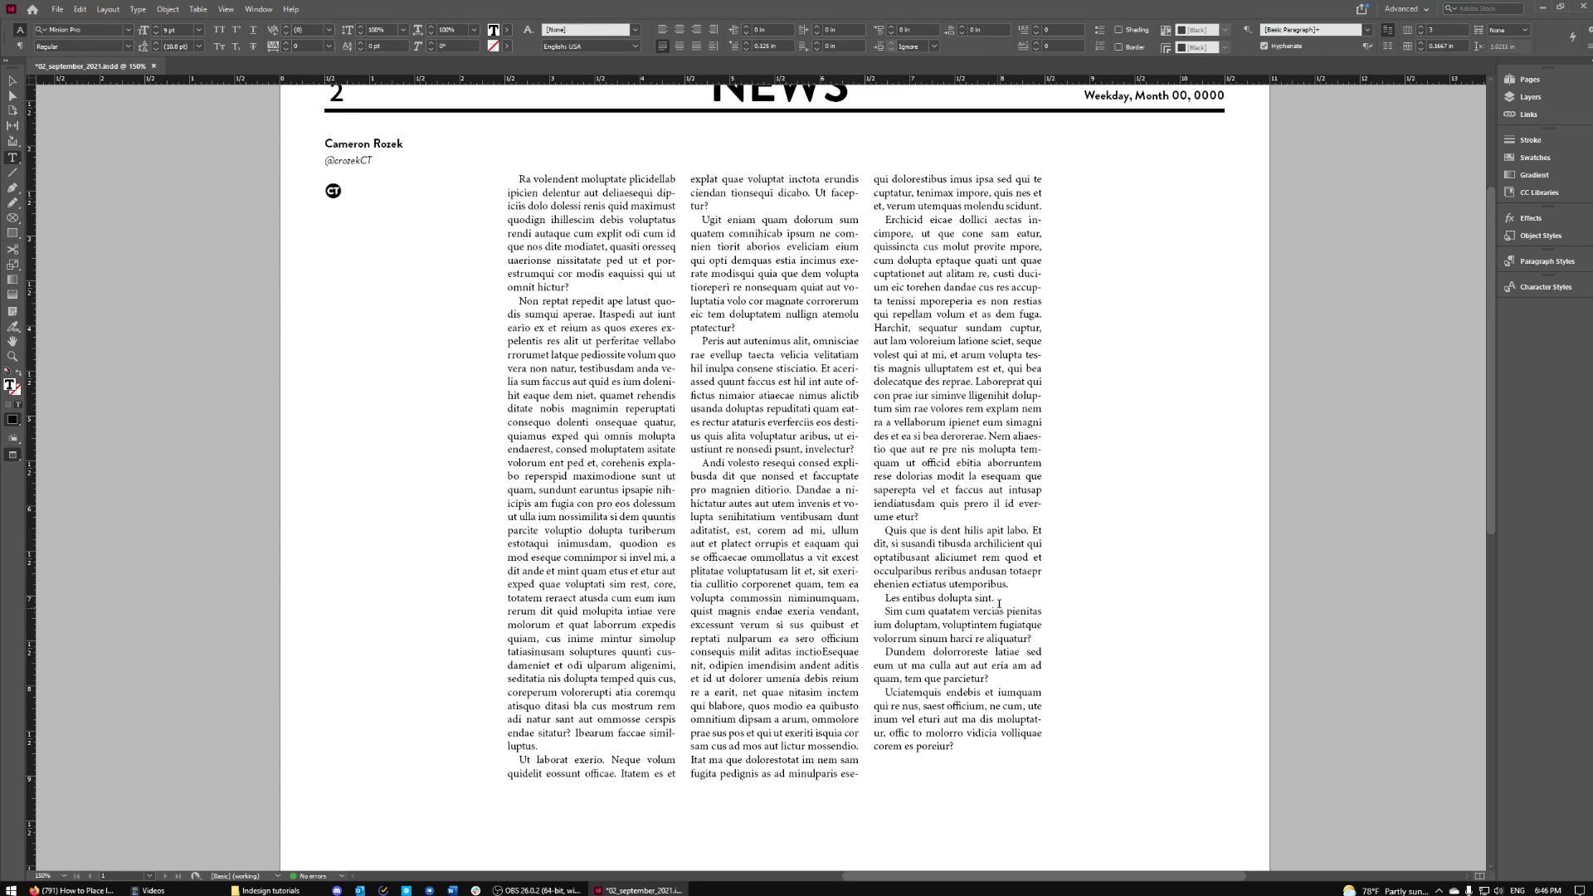
{"action": "left_click", "coordinate": [758, 408]}
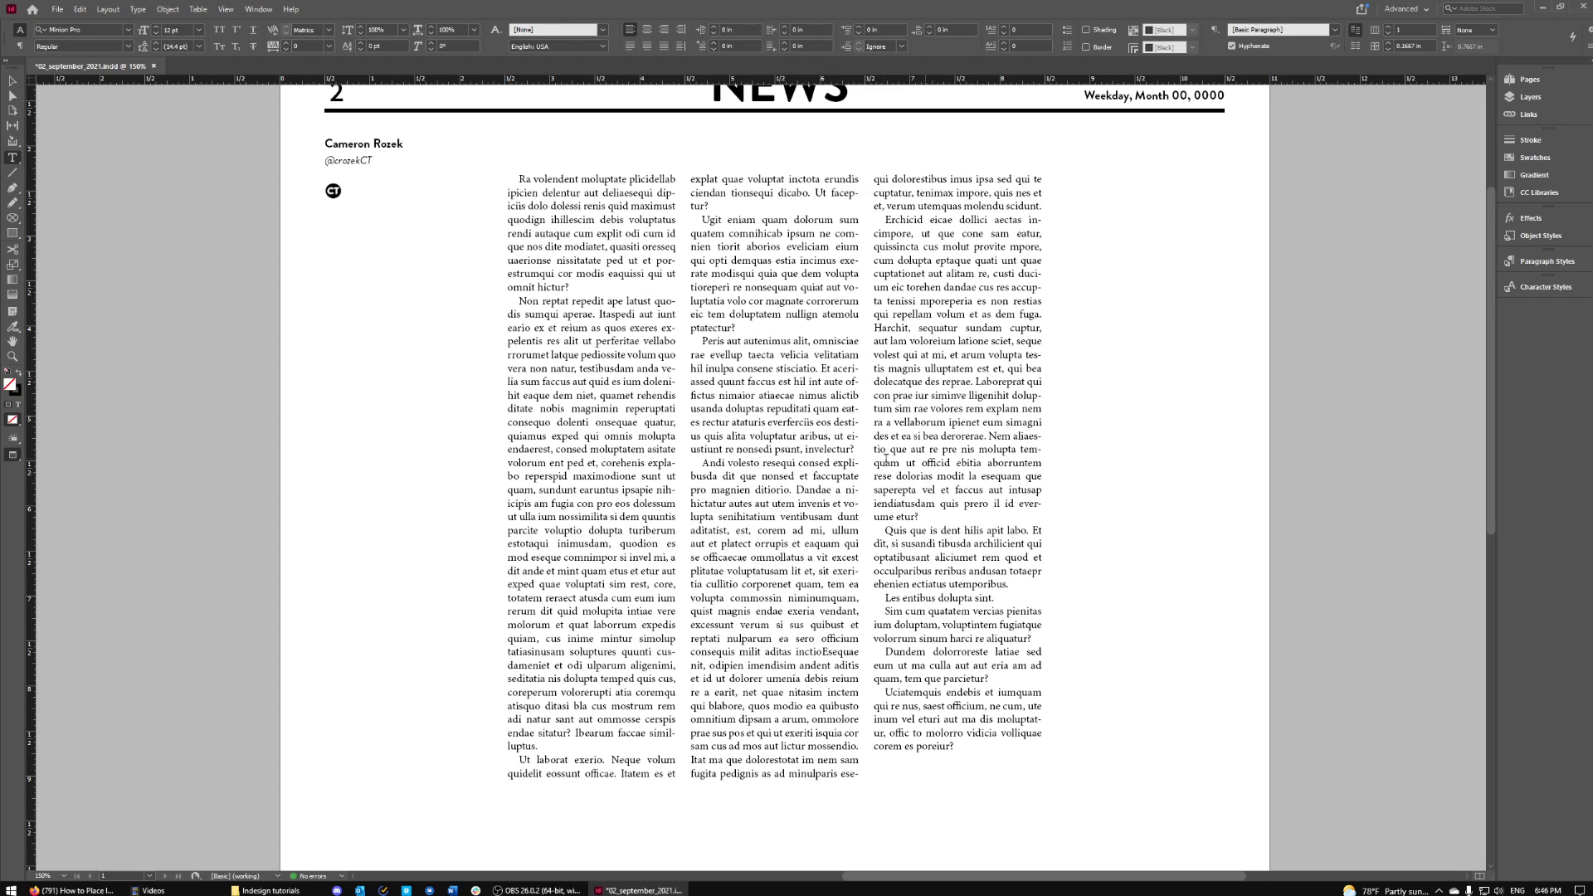
{"action": "scroll", "coordinate": [1103, 460], "scroll_direction": "up", "scroll_amount": 3}
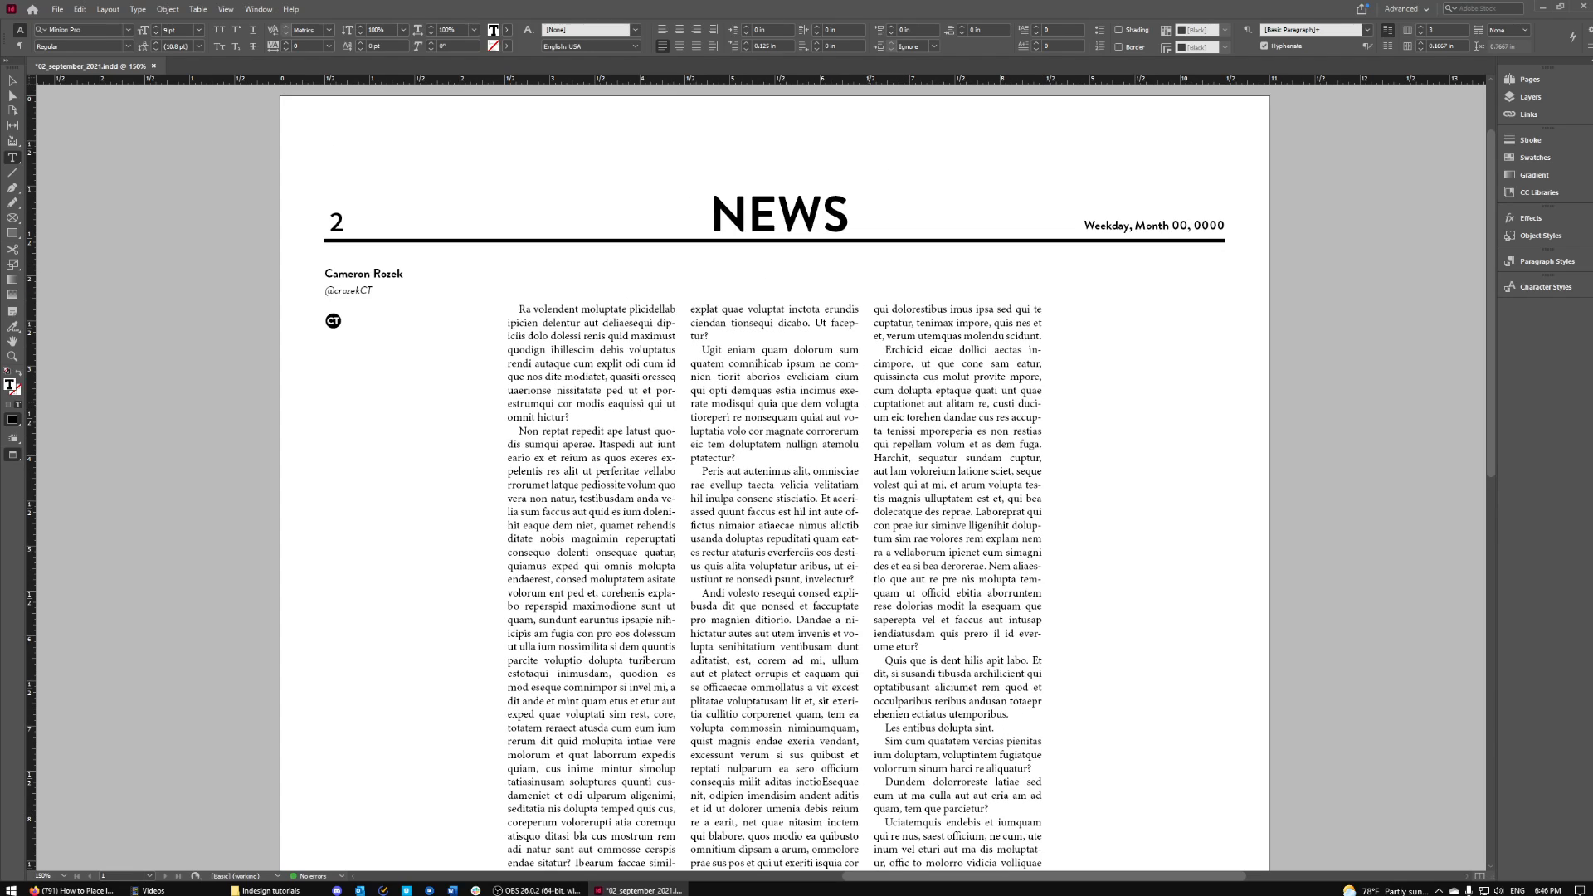
Compare full justification with last-line-left justification across the entire article, ending on the last-line-left option
{"action": "key", "text": "ctrl+a"}
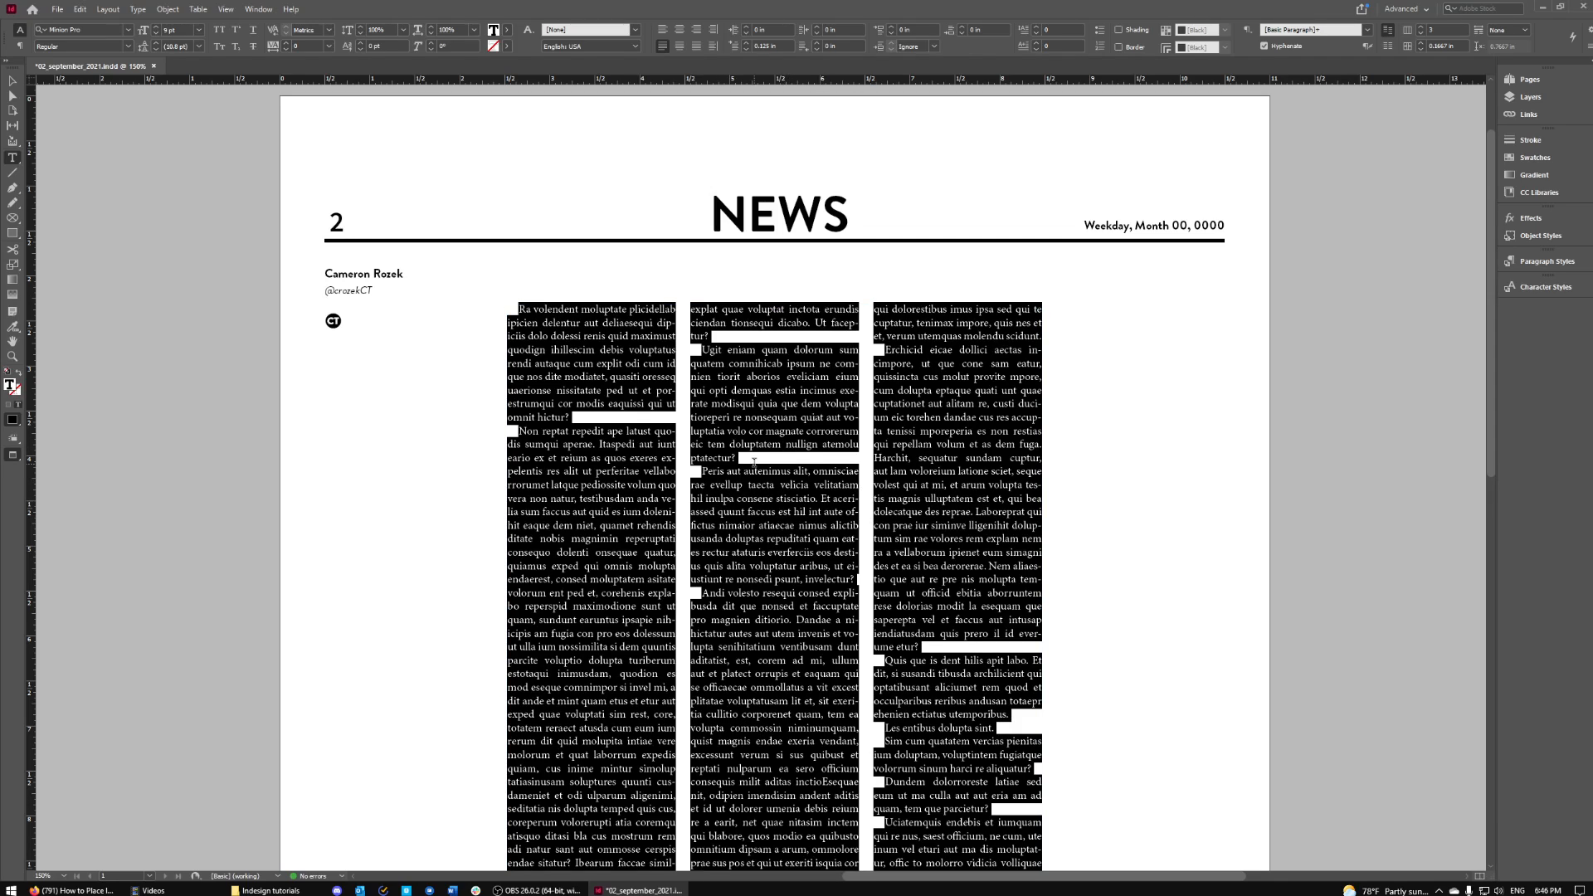
{"action": "left_click", "coordinate": [696, 46]}
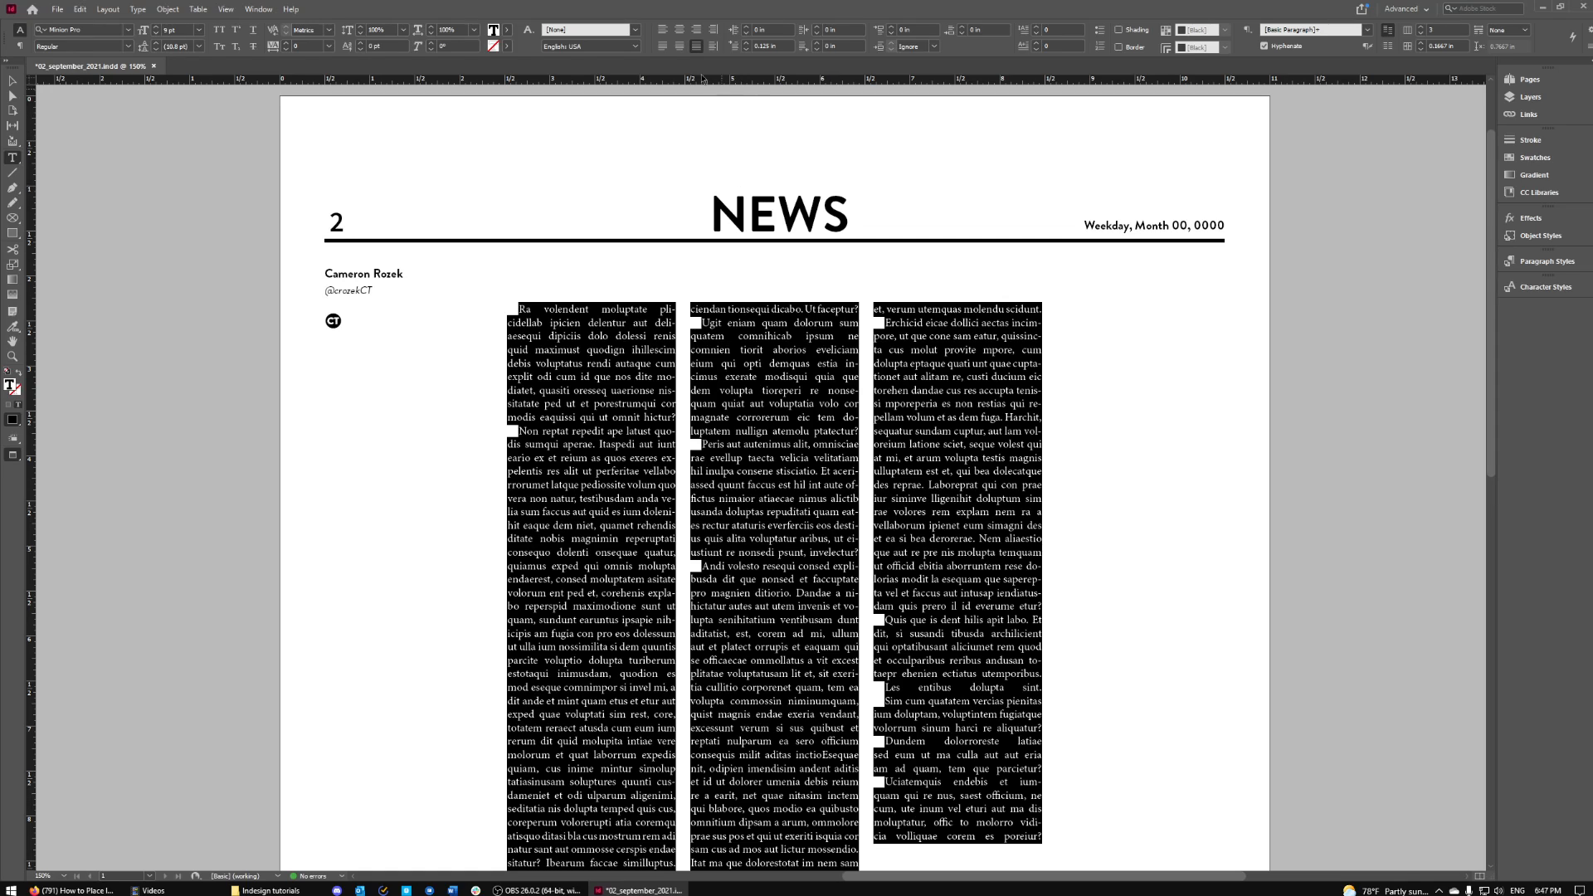
{"action": "left_click", "coordinate": [663, 46]}
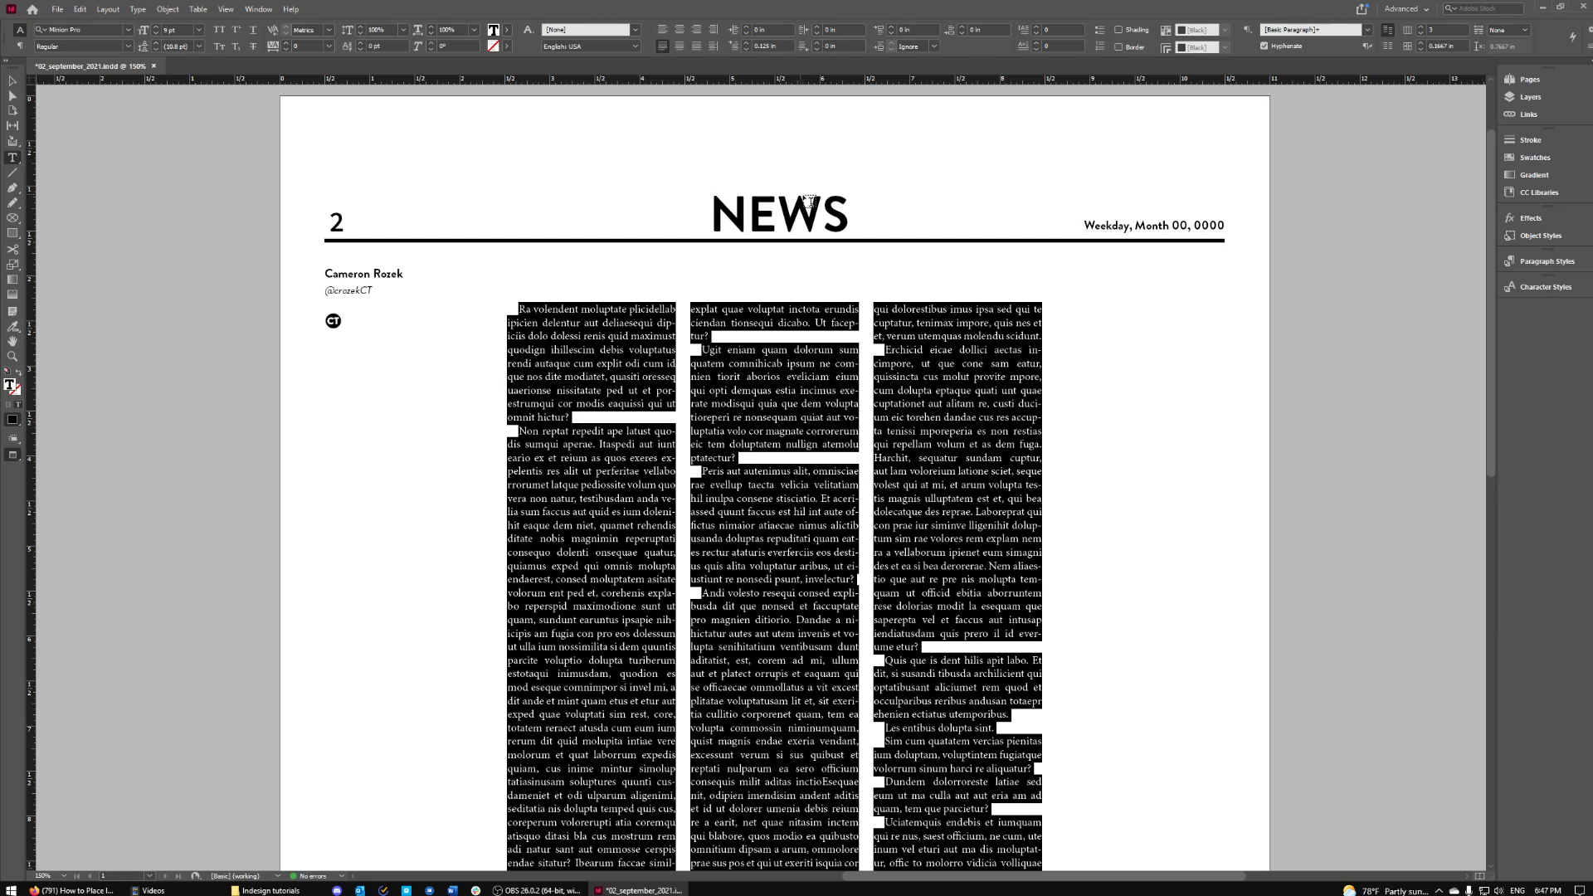
Leave text editing with the Selection tool and review the justified columns in preview mode
{"action": "scroll", "coordinate": [950, 292], "scroll_direction": "down", "scroll_amount": 3}
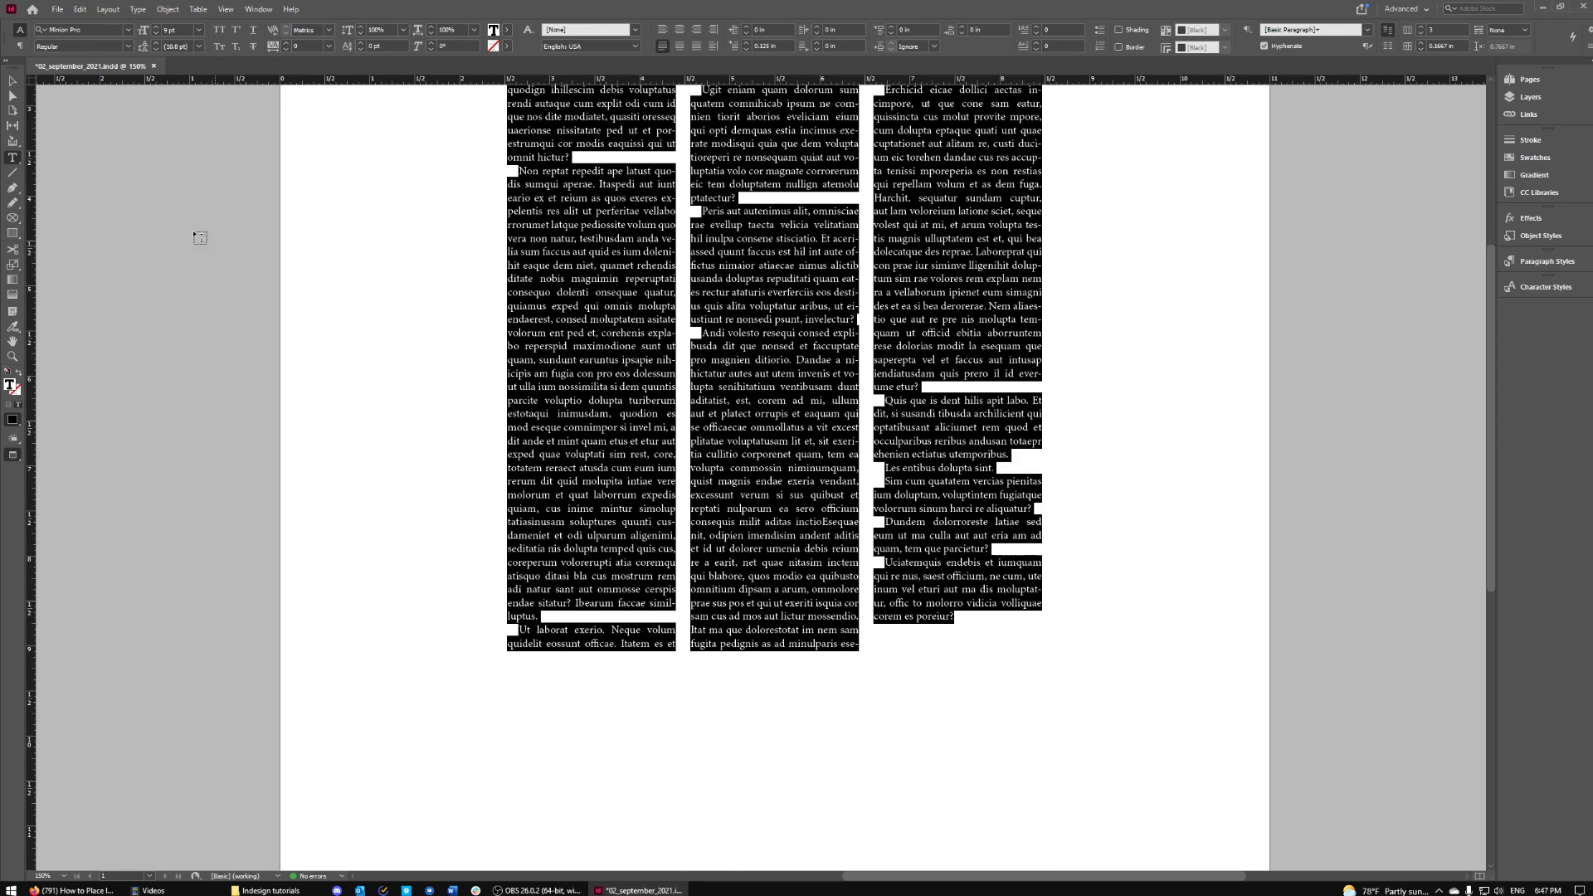
{"action": "left_click", "coordinate": [12, 83]}
{"action": "scroll", "coordinate": [1228, 530], "scroll_direction": "up", "scroll_amount": 3}
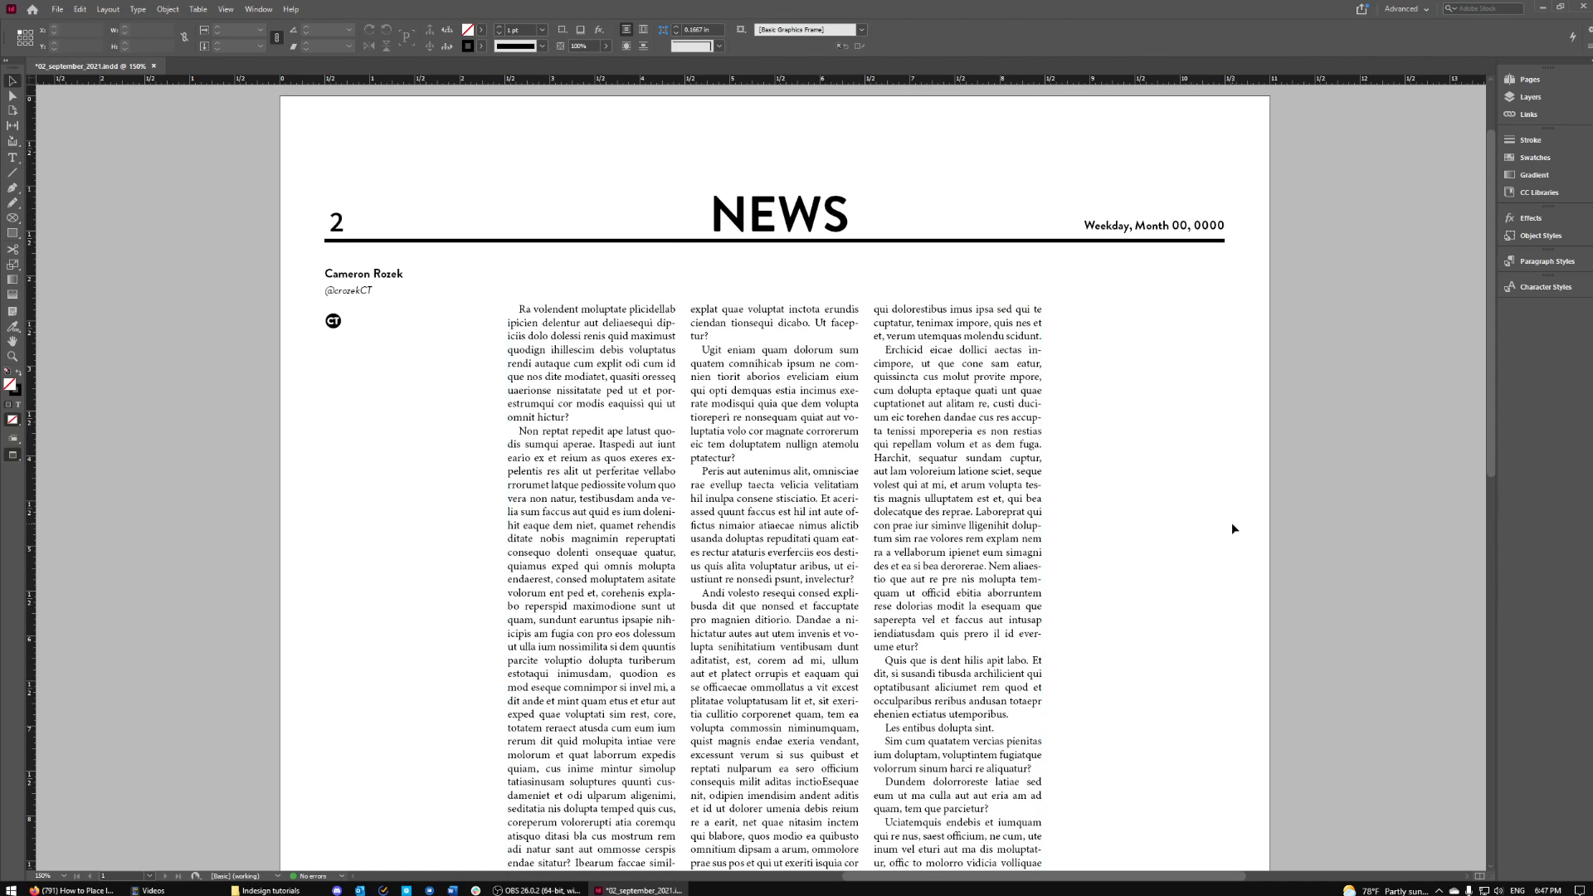